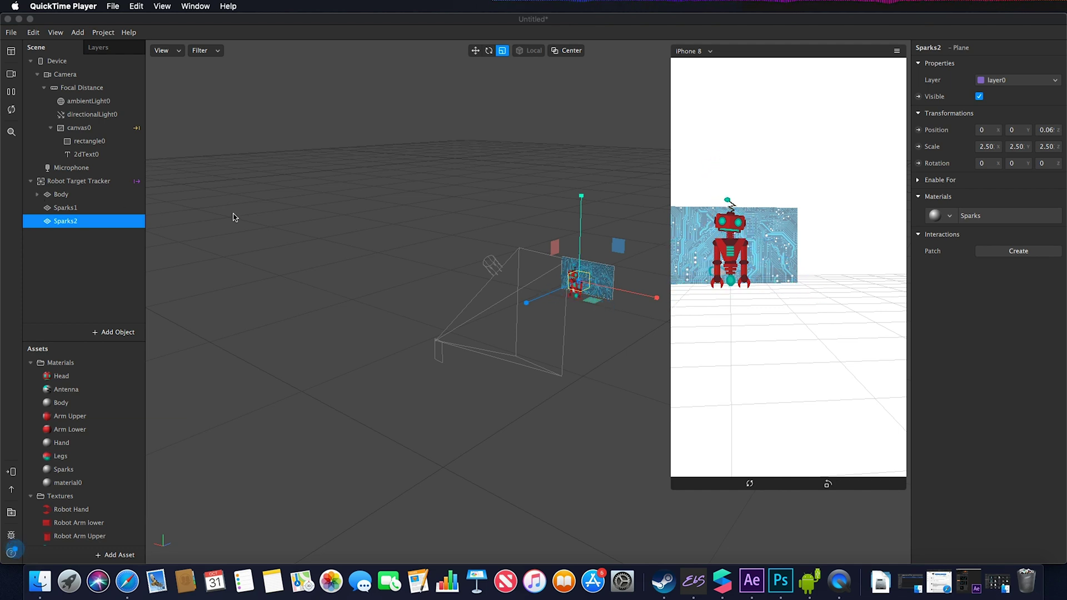
Bring the Spark AR Studio robot target-tracker project in front of QuickTime Player
{"action": "left_click", "coordinate": [845, 185]}
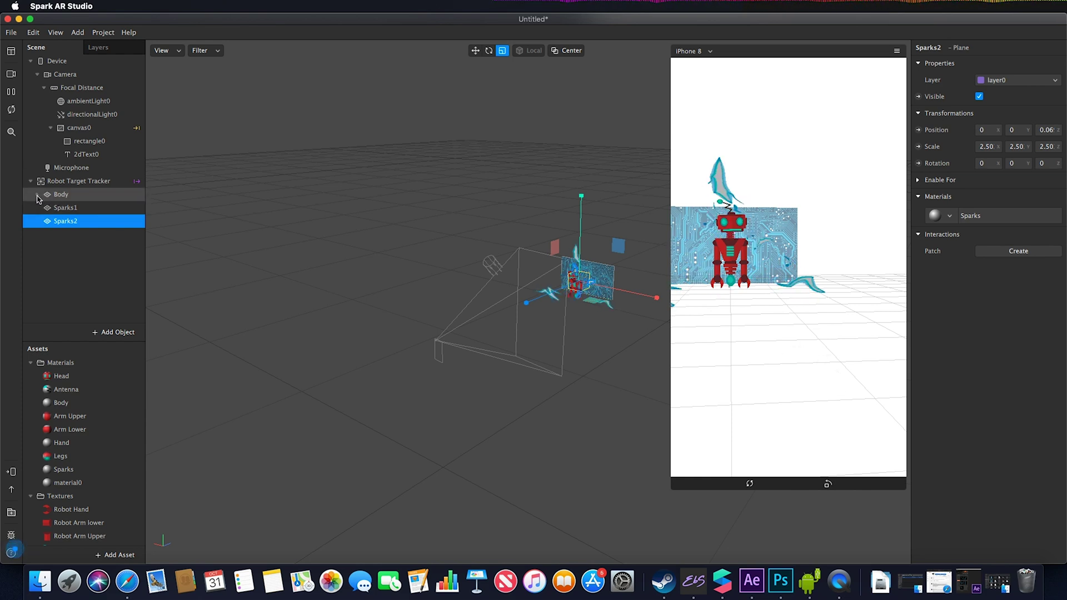
Expand Body in the Scene panel and inspect Robot Target Tracker and Body (position 0, 0, 0.10, scale 0.60)
{"action": "left_click", "coordinate": [36, 195]}
{"action": "scroll", "coordinate": [54, 186], "scroll_direction": "down", "scroll_amount": 1}
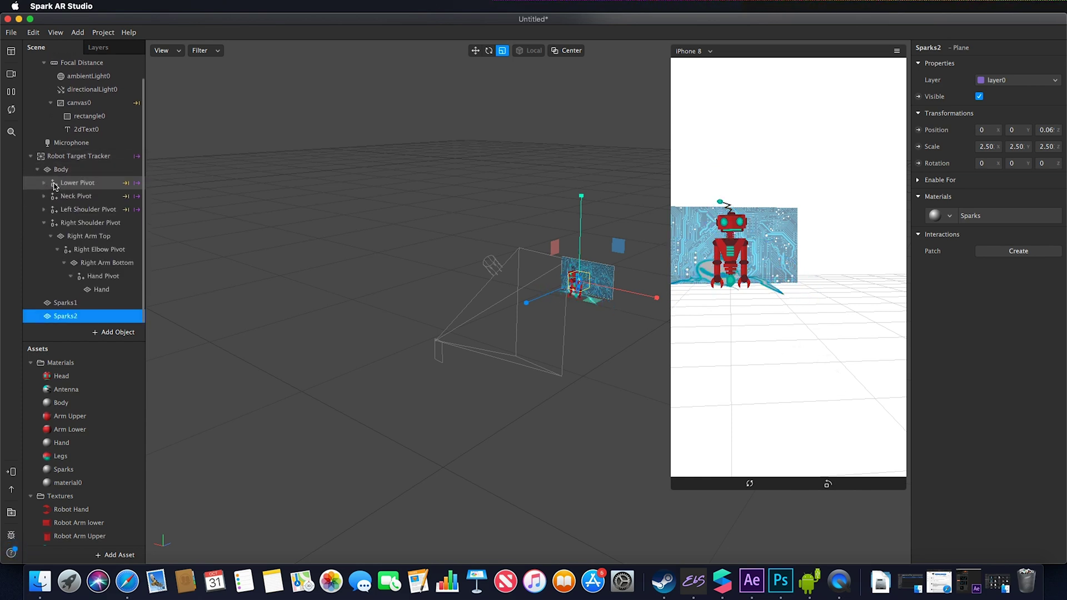
{"action": "left_click", "coordinate": [89, 157]}
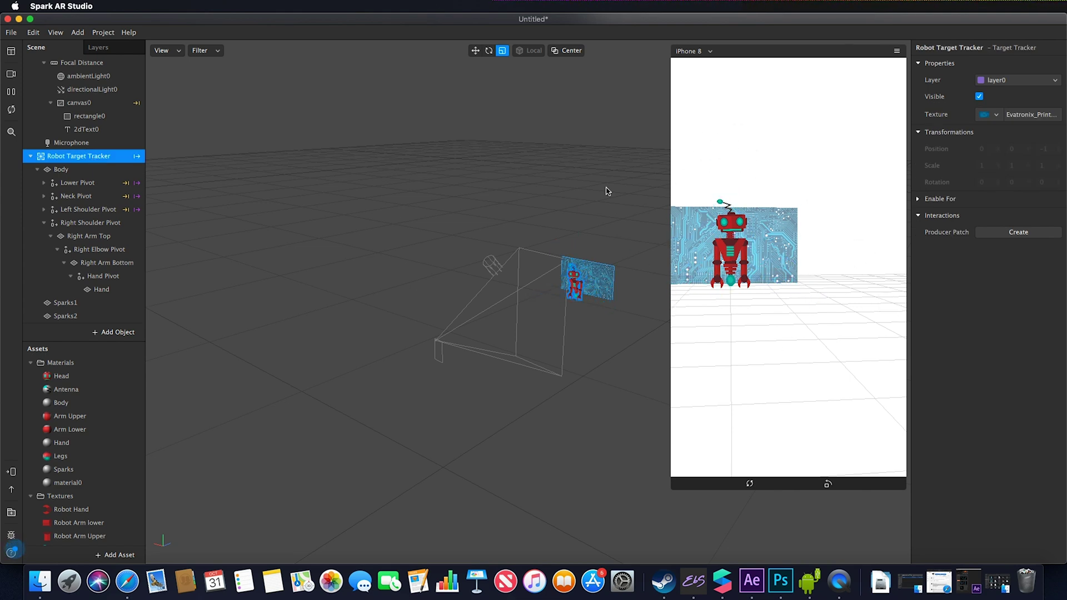
{"action": "left_click", "coordinate": [60, 170]}
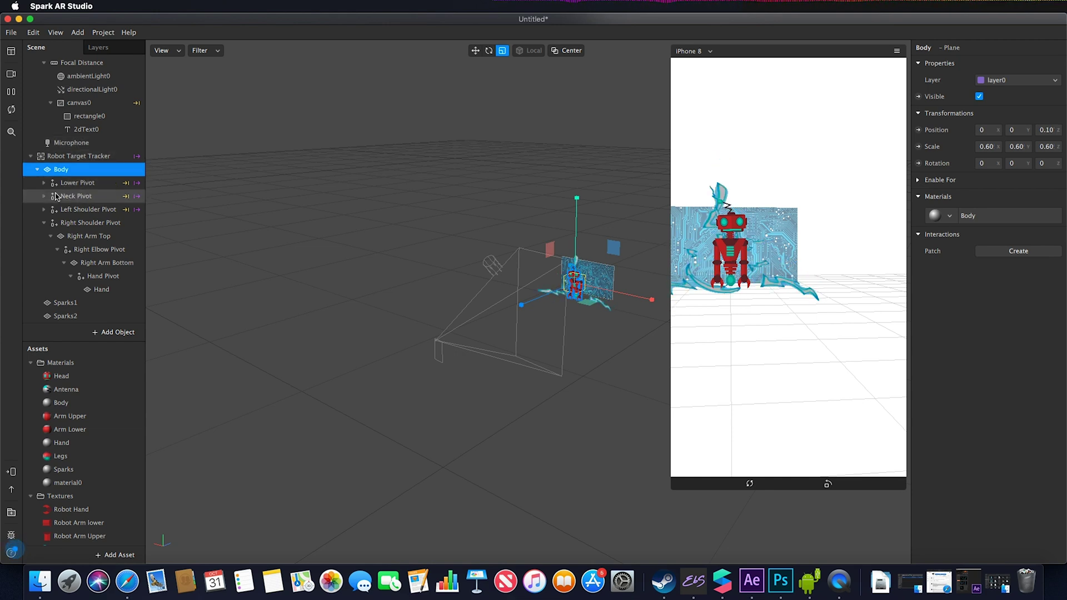
Collapse Right Shoulder Pivot, expand Neck Pivot and select the robot's Head
{"action": "left_click", "coordinate": [44, 224]}
{"action": "left_click", "coordinate": [76, 224]}
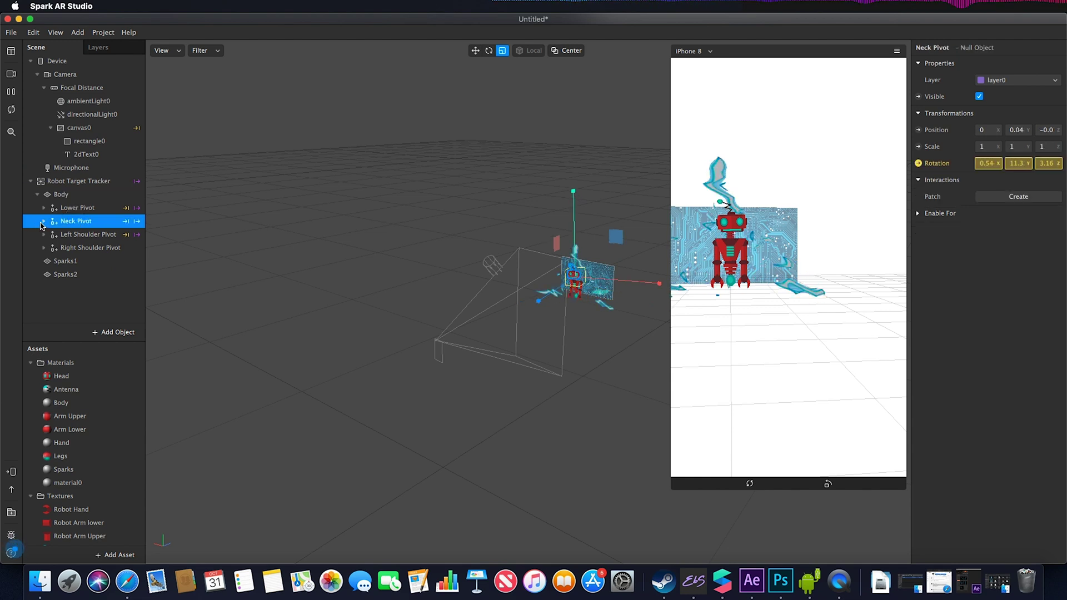
{"action": "left_click", "coordinate": [44, 222]}
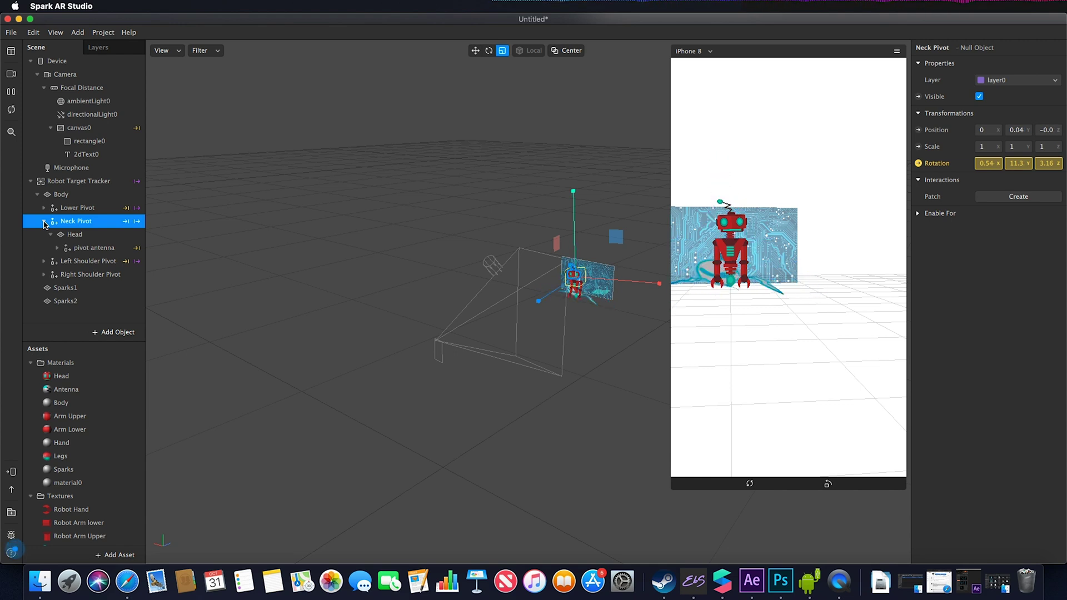
{"action": "left_click", "coordinate": [82, 237]}
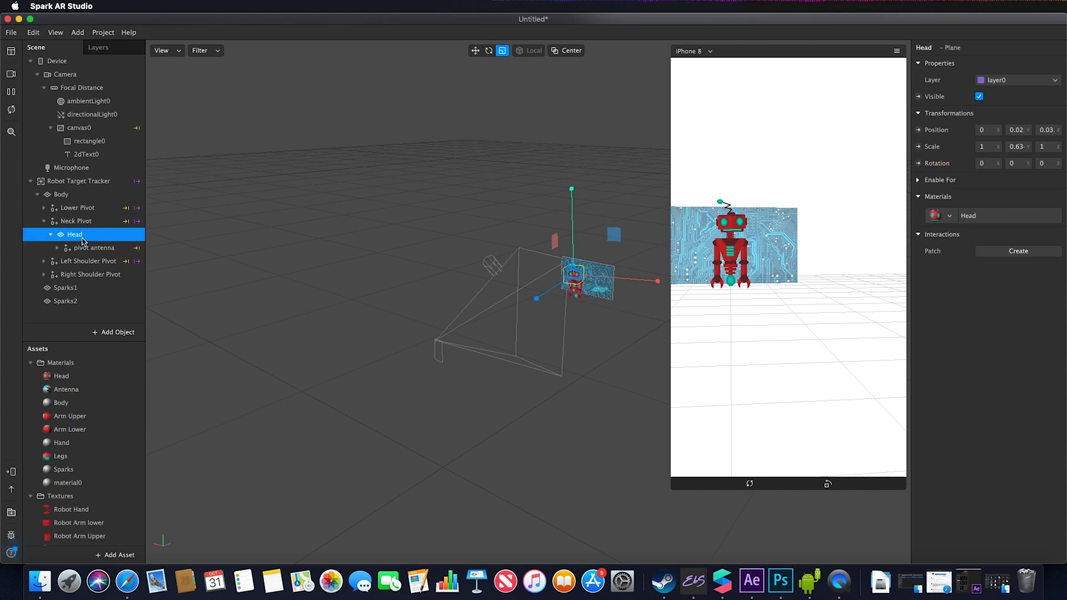
Test-tilt the Head with the Rotate tool, undo back to rotation 0, 0, 0, and reselect Neck Pivot
{"action": "left_click", "coordinate": [489, 50]}
{"action": "left_click_drag", "start_coordinate": [616, 234], "coordinate": [572, 131]}
{"action": "left_click_drag", "start_coordinate": [783, 325], "coordinate": [607, 186]}
{"action": "key", "text": "super+z"}
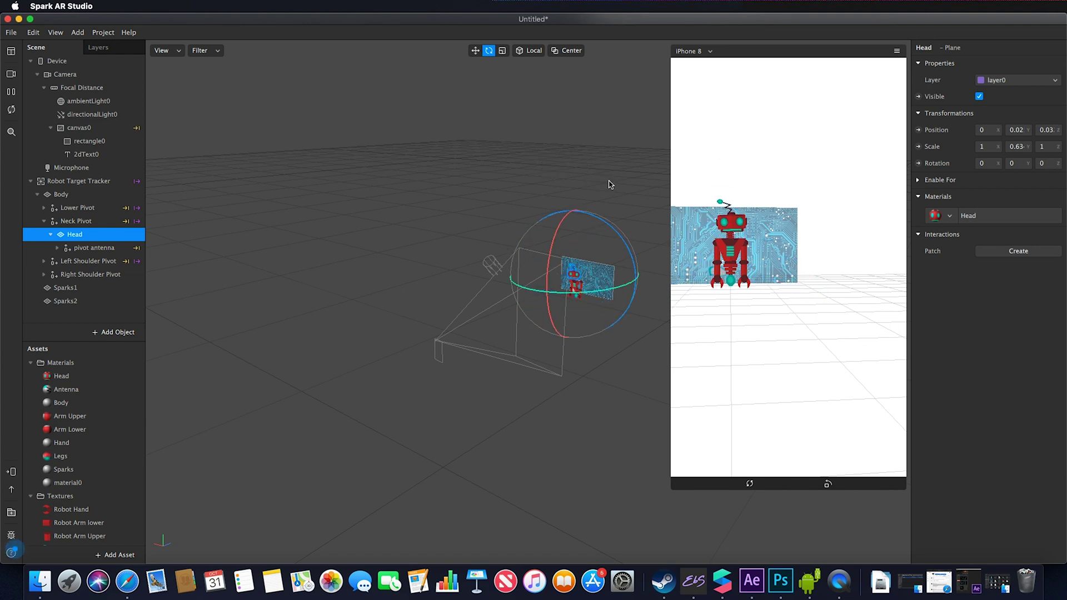
{"action": "left_click", "coordinate": [72, 225]}
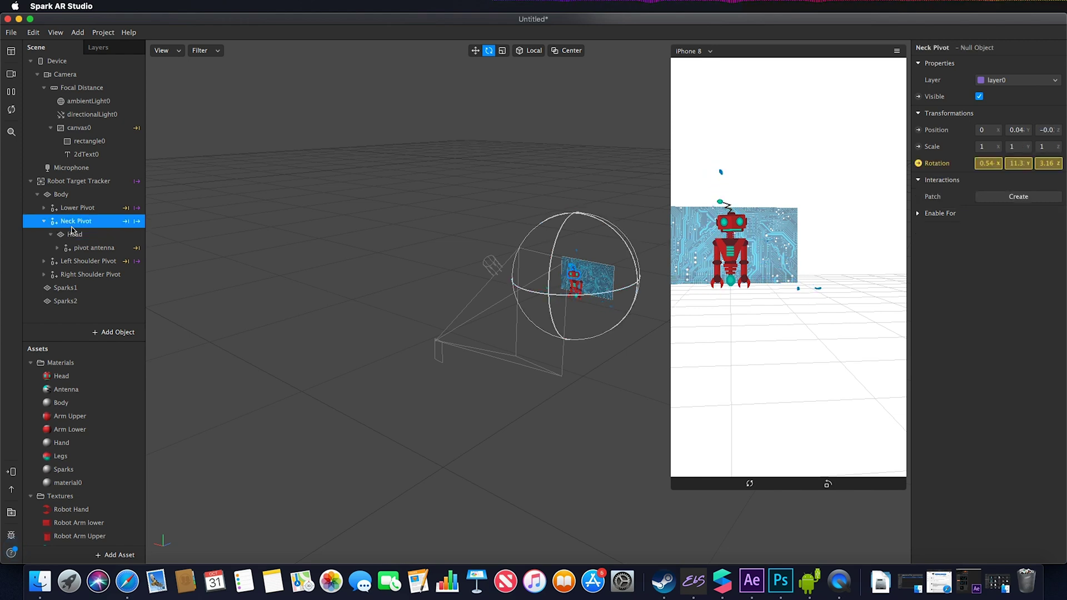
Add a null object, nullObject0, under Robot Target Tracker
{"action": "right_click", "coordinate": [72, 182]}
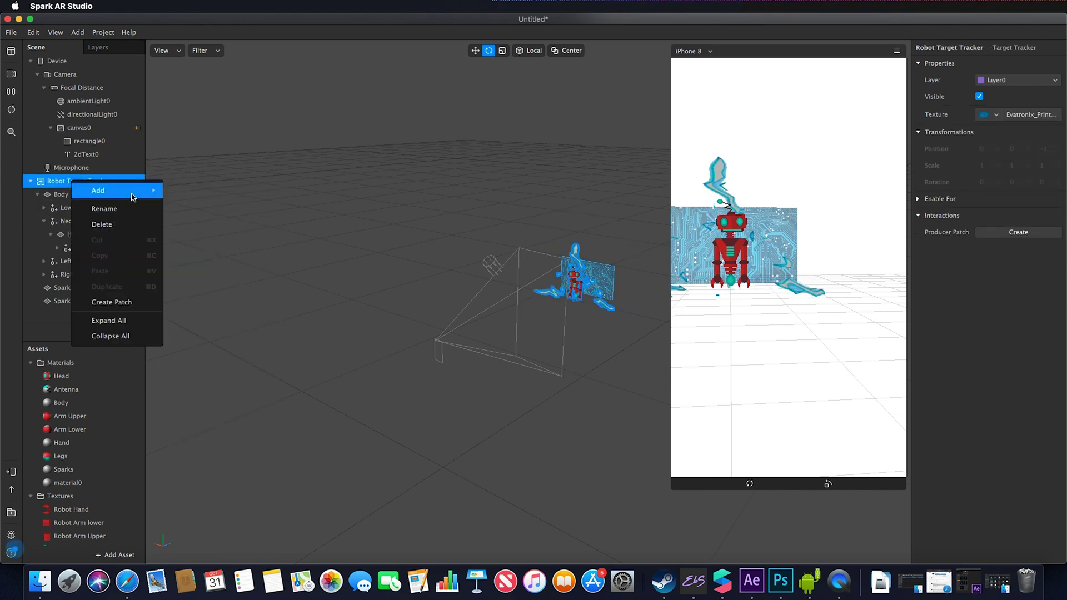
{"action": "mouse_move", "coordinate": [128, 190]}
{"action": "left_click", "coordinate": [200, 271]}
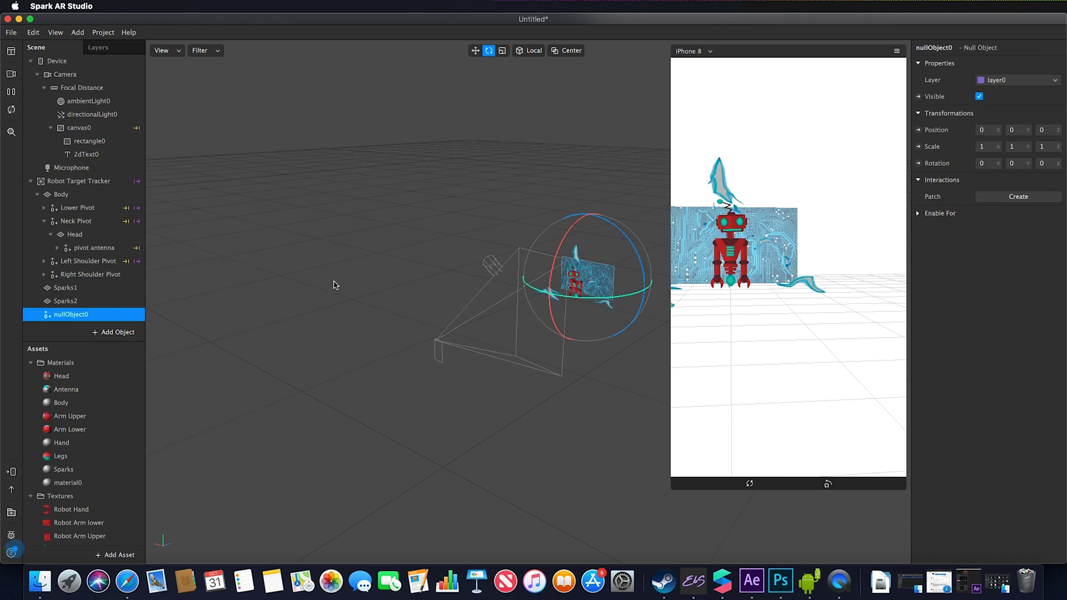
Switch to the Front view, raise nullObject0 to Y 0.03, and zoom in on the robot
{"action": "left_click", "coordinate": [473, 51]}
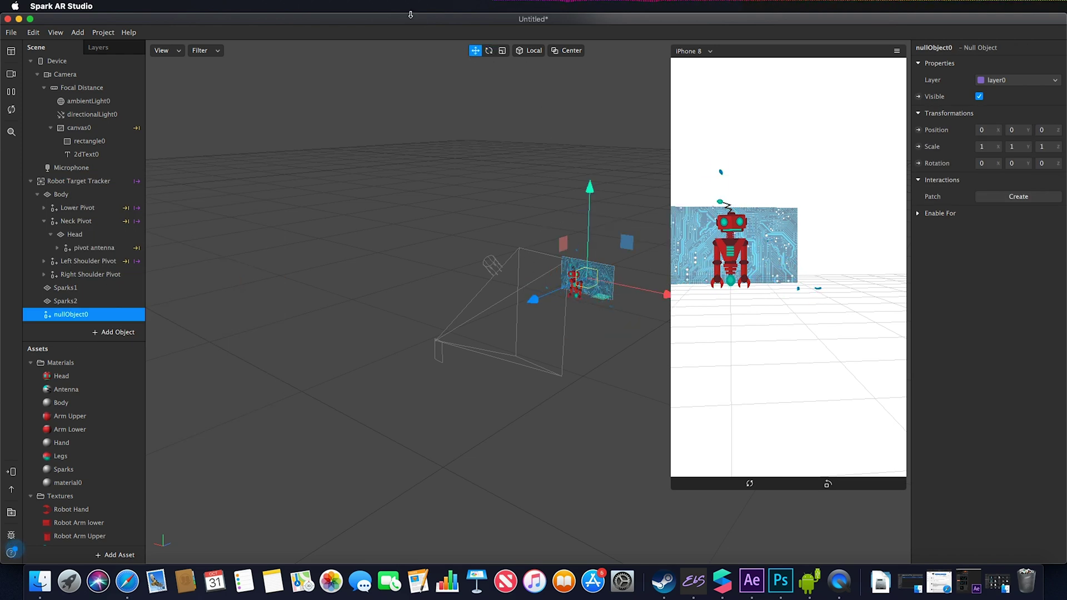
{"action": "left_click", "coordinate": [167, 51]}
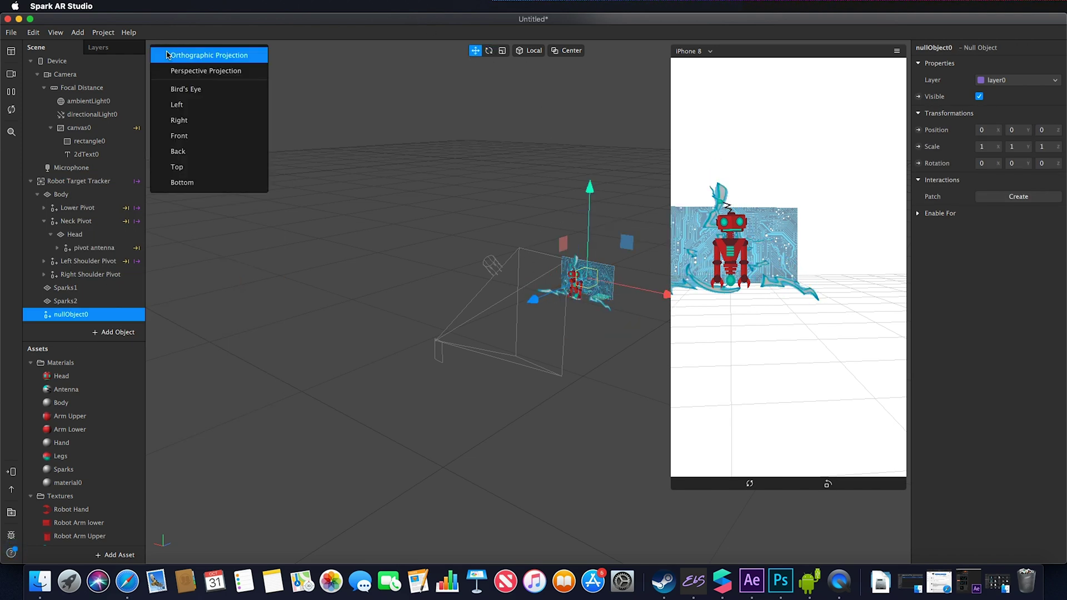
{"action": "left_click", "coordinate": [193, 135]}
{"action": "left_click_drag", "start_coordinate": [526, 254], "coordinate": [521, 243]}
{"action": "scroll", "coordinate": [523, 245], "scroll_direction": "up", "scroll_amount": 5}
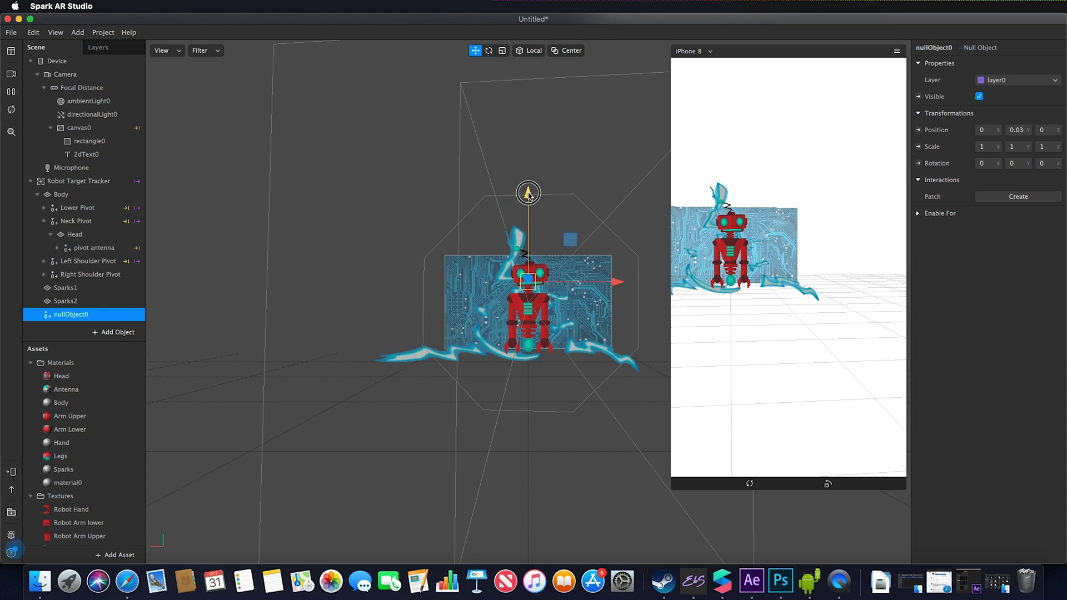
{"action": "left_click_drag", "start_coordinate": [528, 197], "coordinate": [529, 198]}
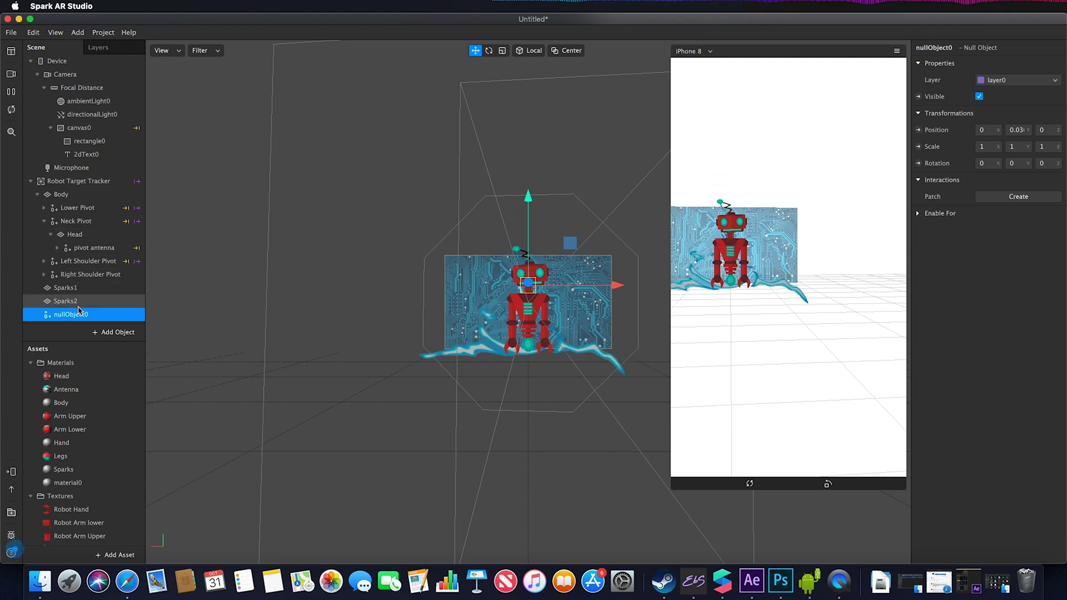
Delete the temporary null object, select Neck Pivot for rotating, and switch to a top view
{"action": "key", "text": "Delete"}
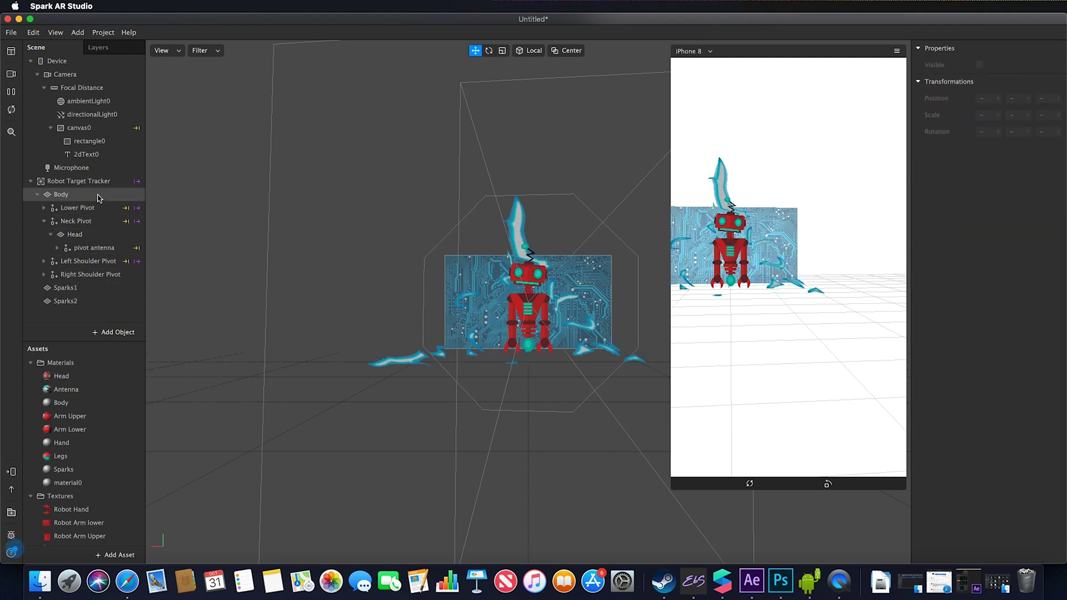
{"action": "left_click", "coordinate": [74, 226]}
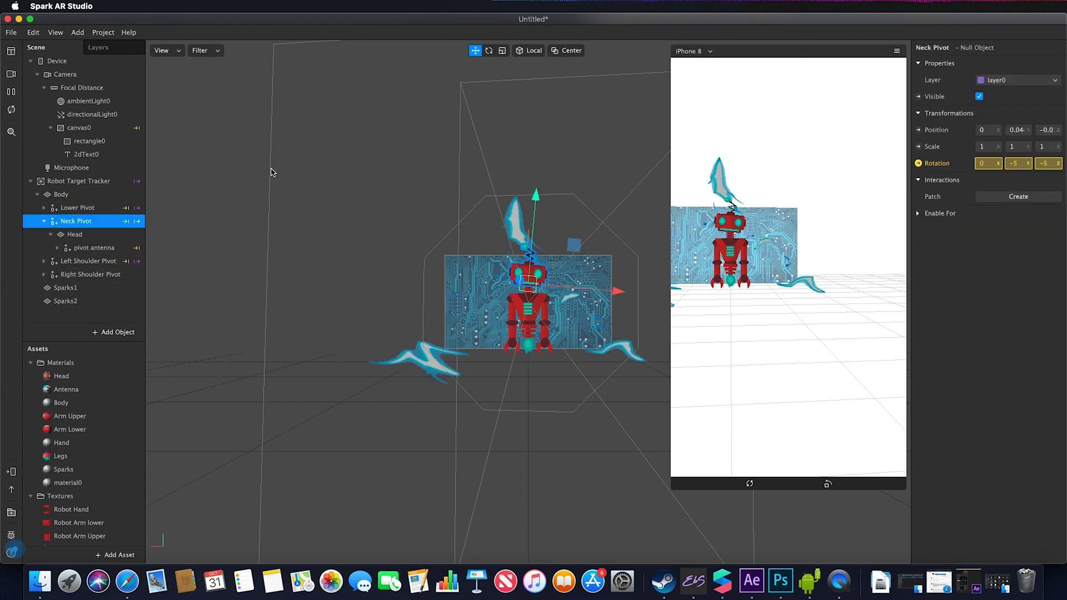
{"action": "left_click", "coordinate": [489, 52]}
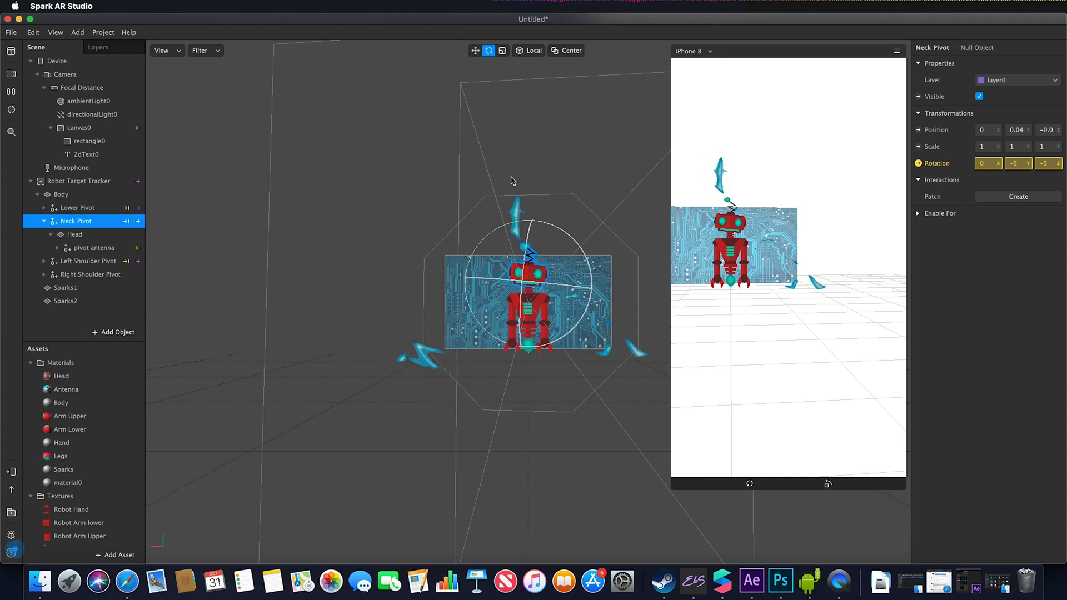
{"action": "left_click", "coordinate": [164, 51]}
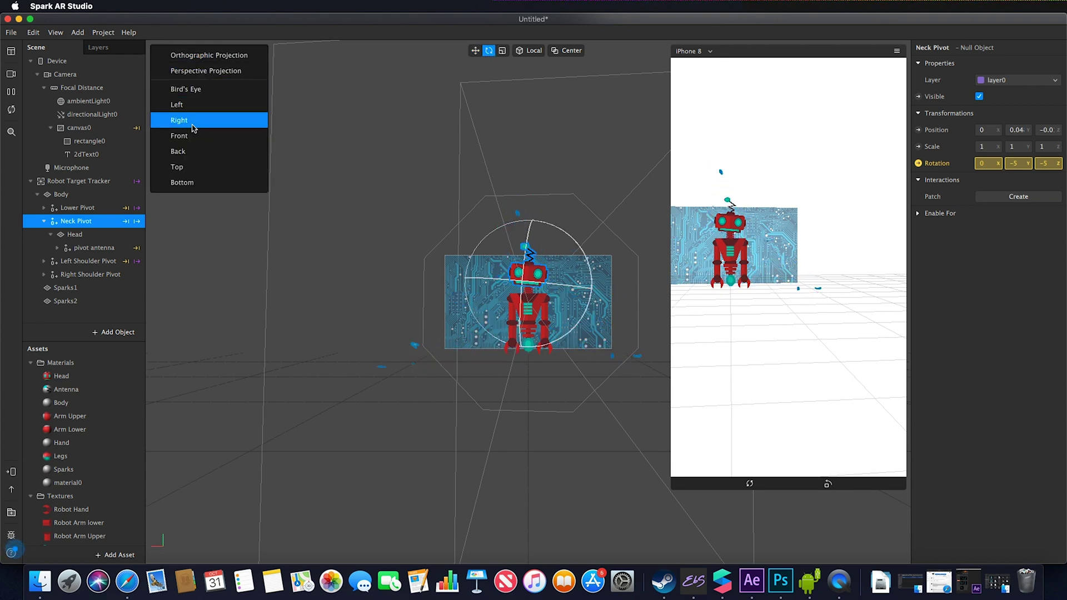
{"action": "left_click", "coordinate": [186, 89]}
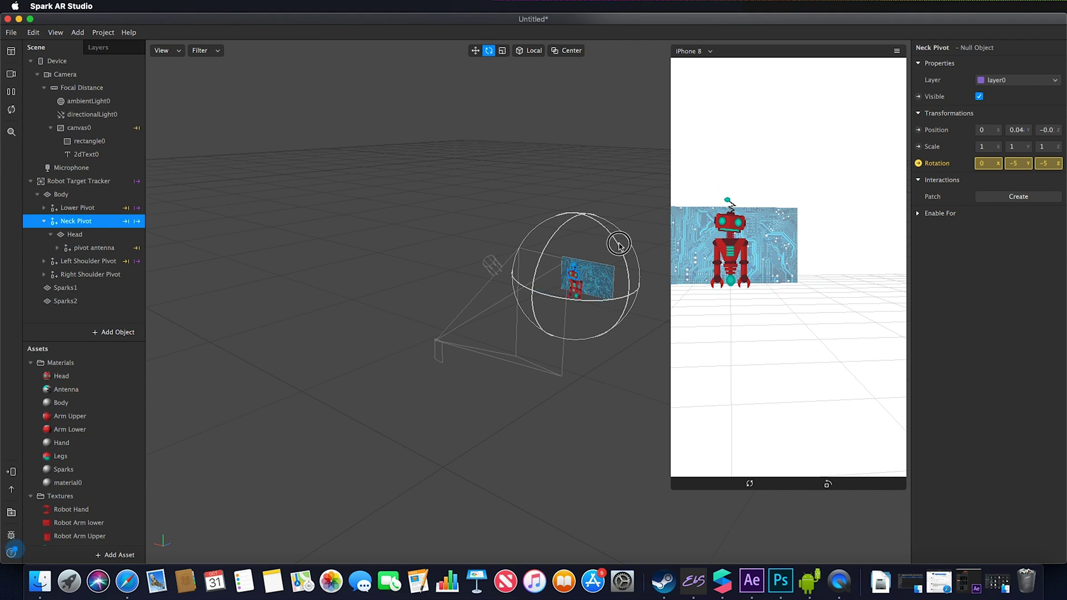
Delete the Neck Pivot rotation patch, hide the Patch Editor, and swing the neck to about -3.4 around z
{"action": "left_click", "coordinate": [919, 163]}
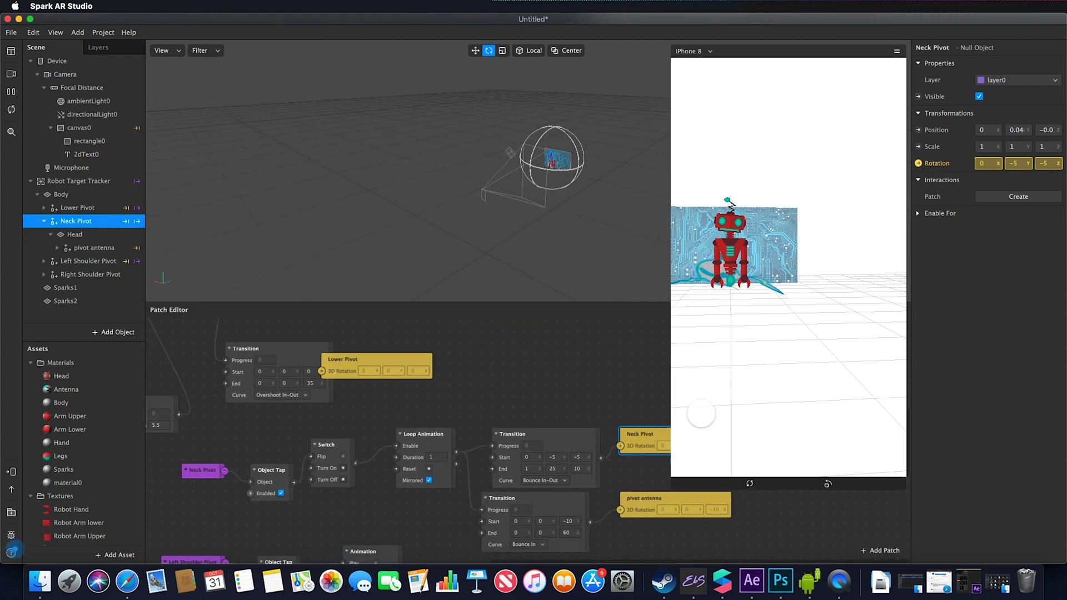
{"action": "left_click_drag", "start_coordinate": [640, 436], "coordinate": [660, 415]}
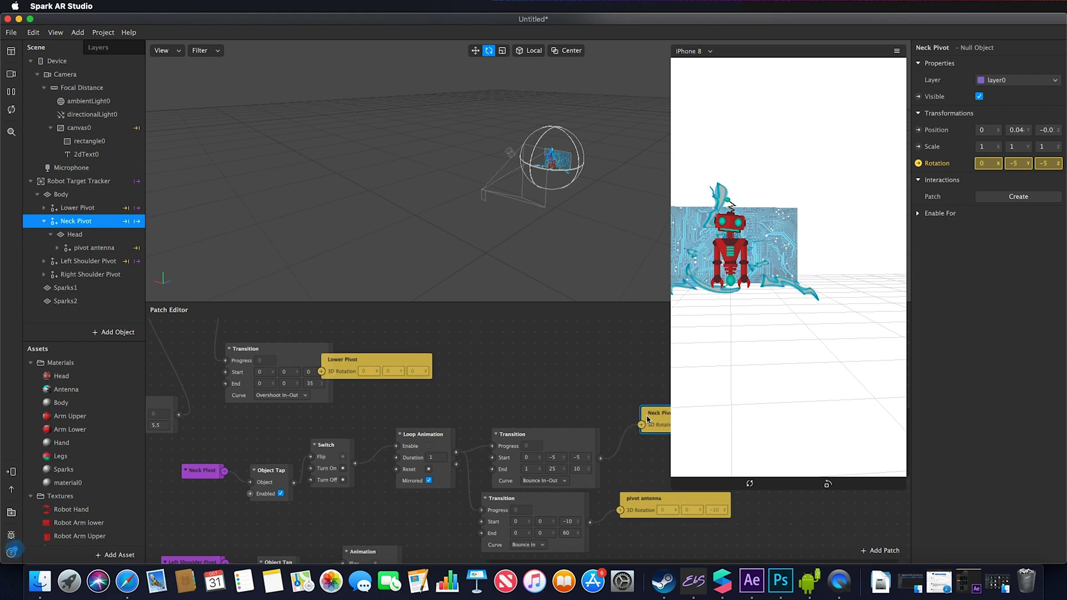
{"action": "key", "text": "BackSpace"}
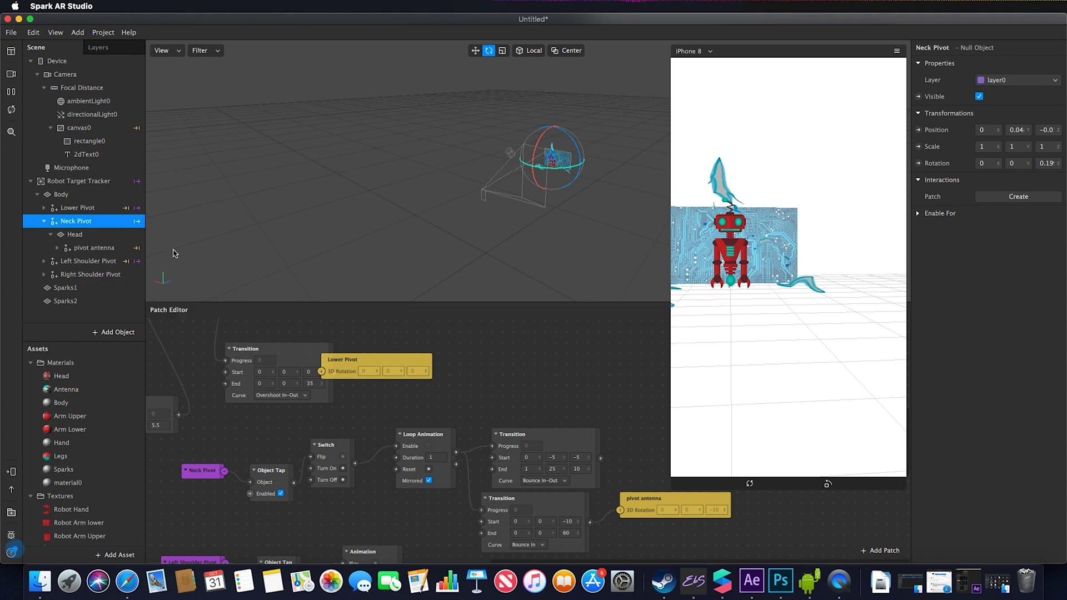
{"action": "left_click", "coordinate": [56, 32]}
{"action": "left_click", "coordinate": [83, 84]}
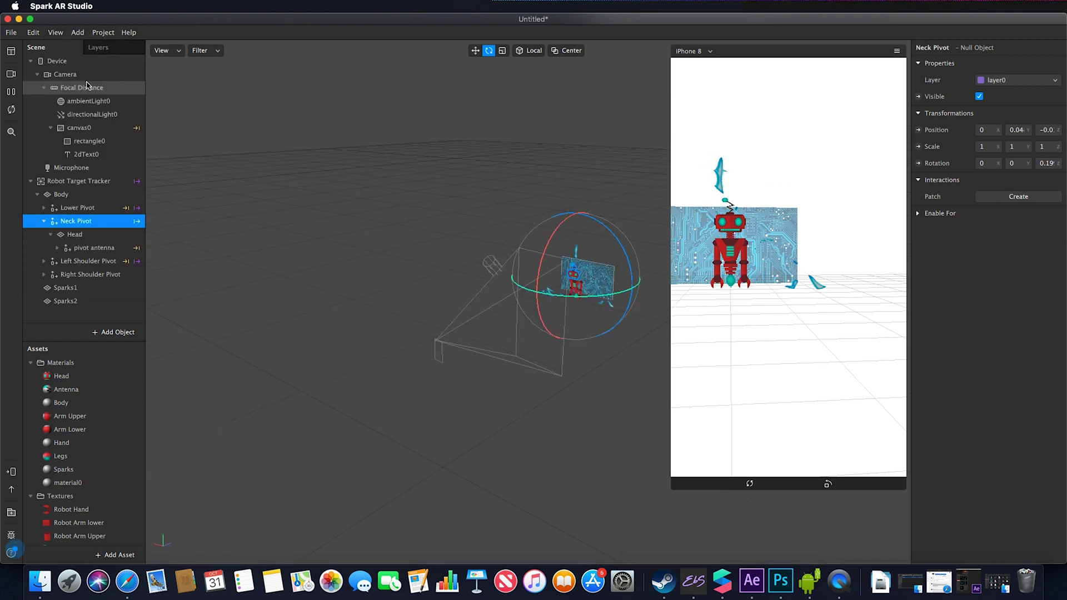
{"action": "left_click_drag", "start_coordinate": [620, 246], "coordinate": [576, 161]}
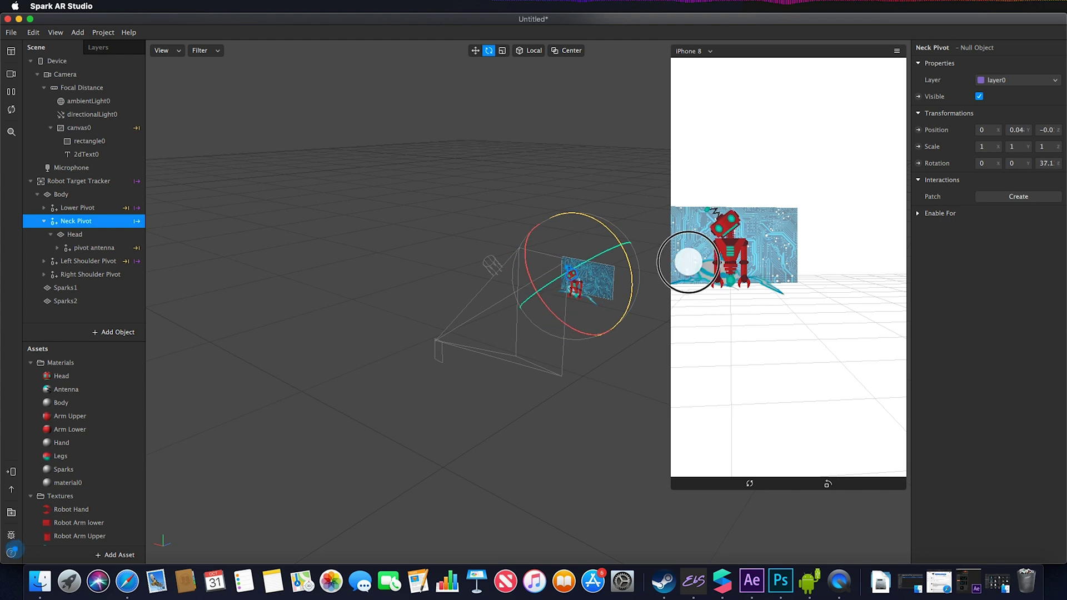
{"action": "left_click_drag", "start_coordinate": [688, 261], "coordinate": [640, 222]}
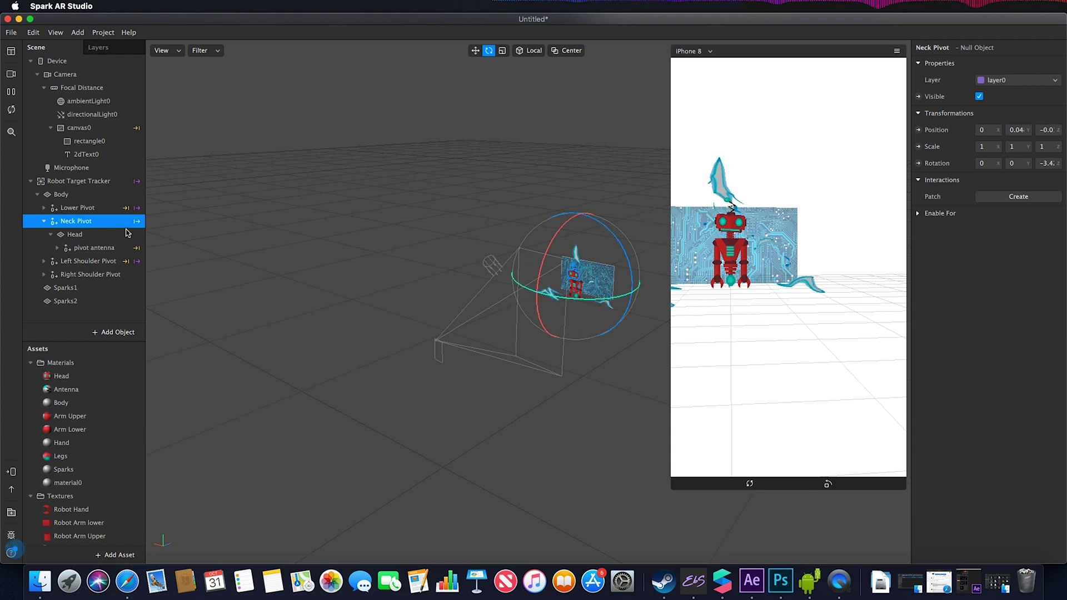
Inspect and test-tilt the pivot antenna's Antenna, then wire Transition's output into Neck Pivot's 3D Rotation
{"action": "left_click", "coordinate": [79, 236]}
{"action": "left_click", "coordinate": [92, 251]}
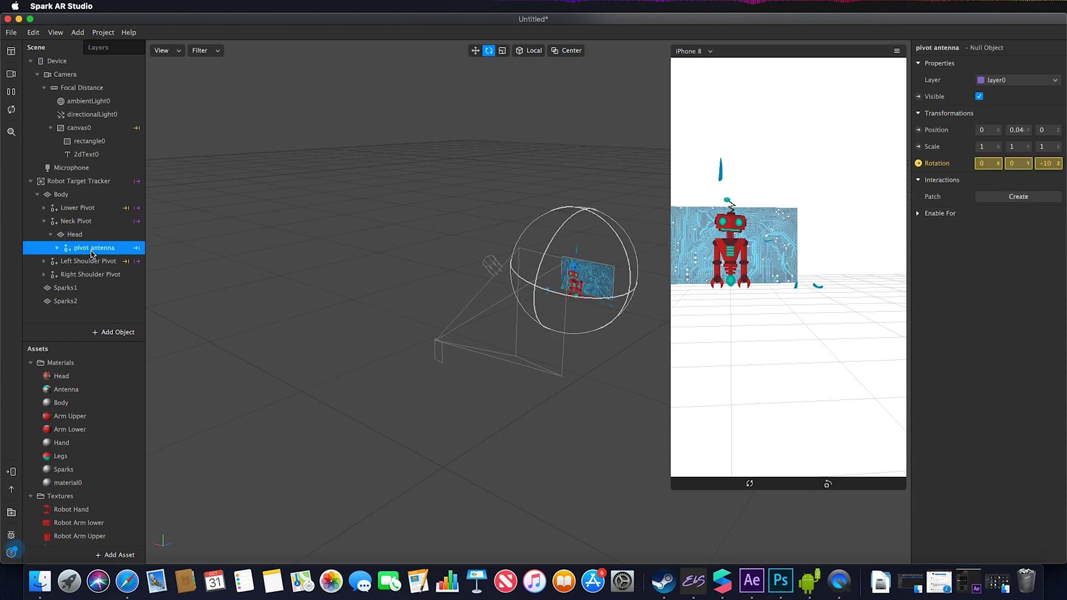
{"action": "left_click", "coordinate": [57, 248]}
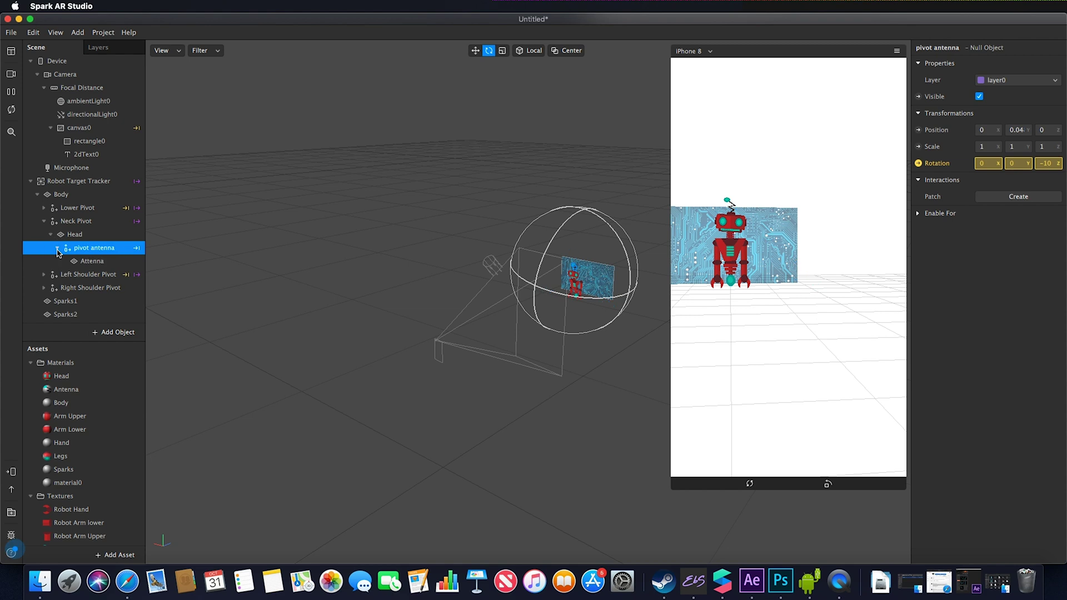
{"action": "left_click", "coordinate": [91, 262]}
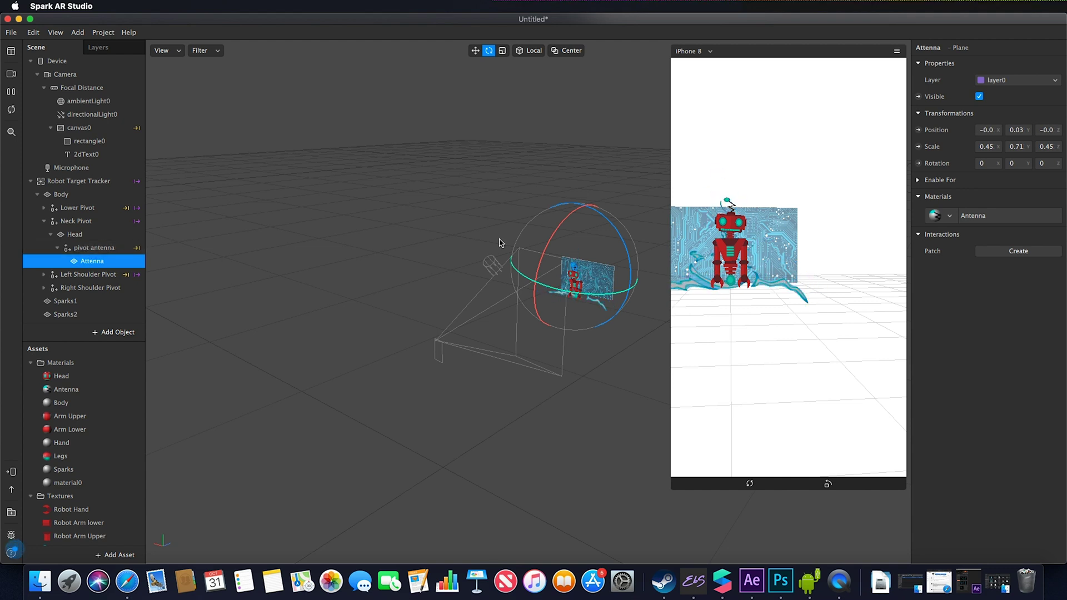
{"action": "left_click_drag", "start_coordinate": [605, 219], "coordinate": [607, 176]}
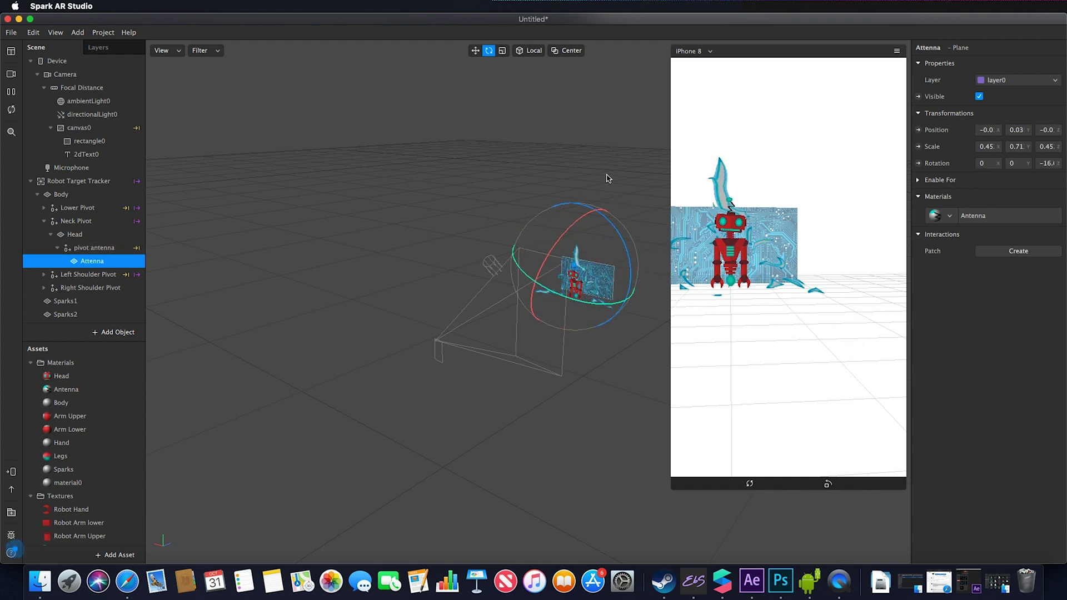
{"action": "left_click", "coordinate": [97, 247]}
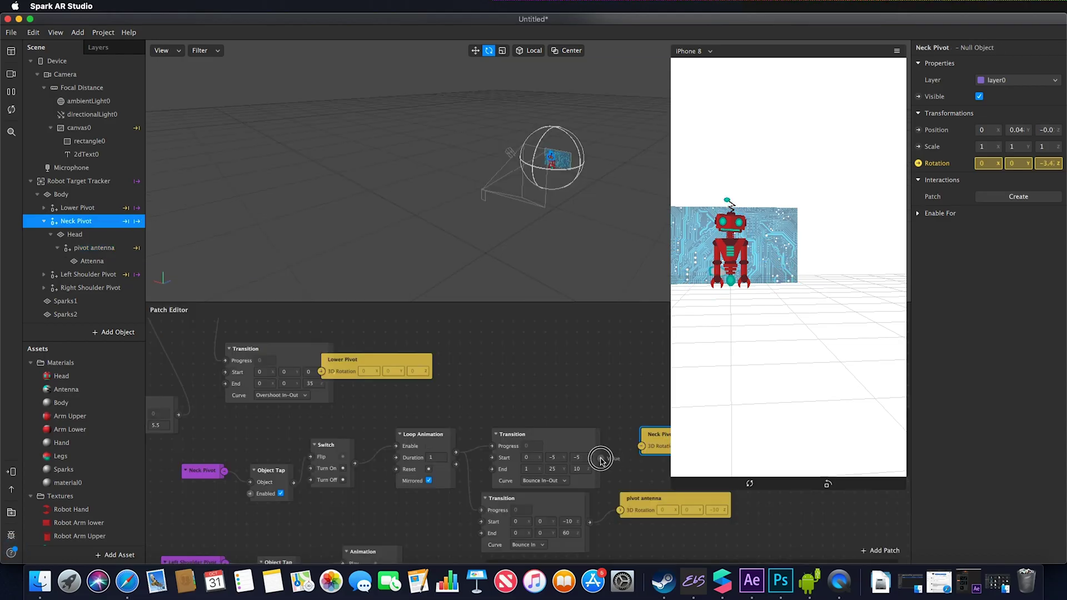
{"action": "left_click_drag", "start_coordinate": [601, 462], "coordinate": [643, 446]}
Switch Loop Animation off, collapse Neck Pivot, and expand Left Shoulder Pivot to list Arm Top through Hand
{"action": "left_click", "coordinate": [733, 225]}
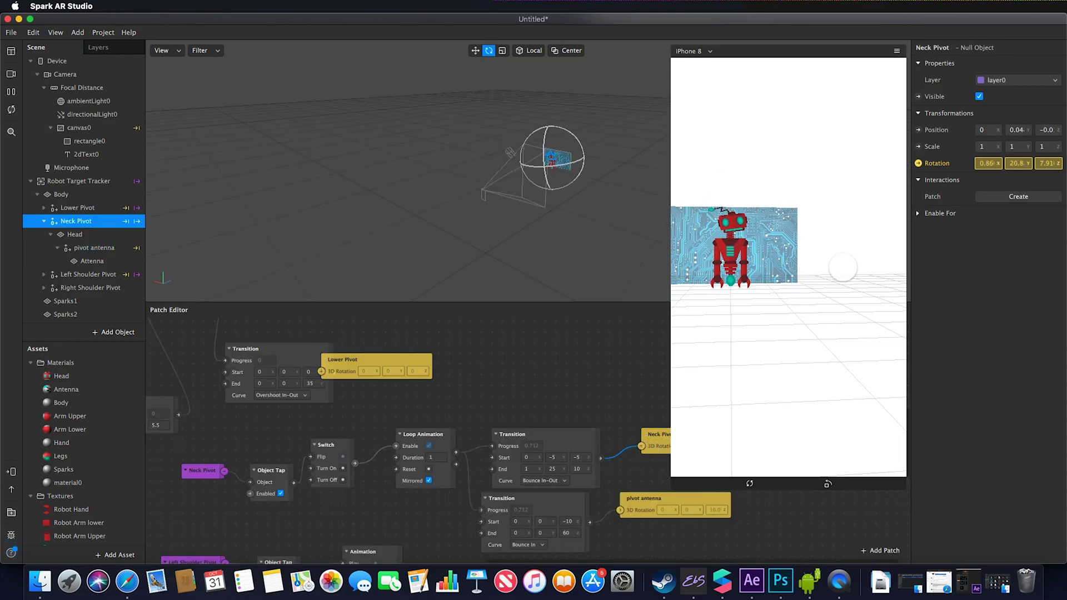
{"action": "left_click", "coordinate": [738, 233]}
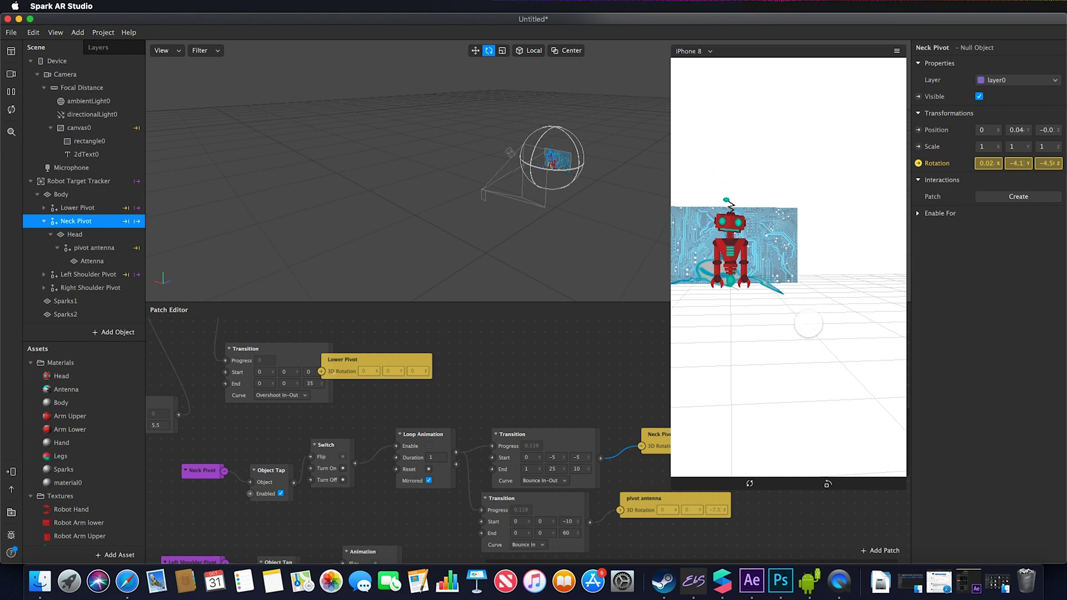
{"action": "left_click", "coordinate": [44, 224]}
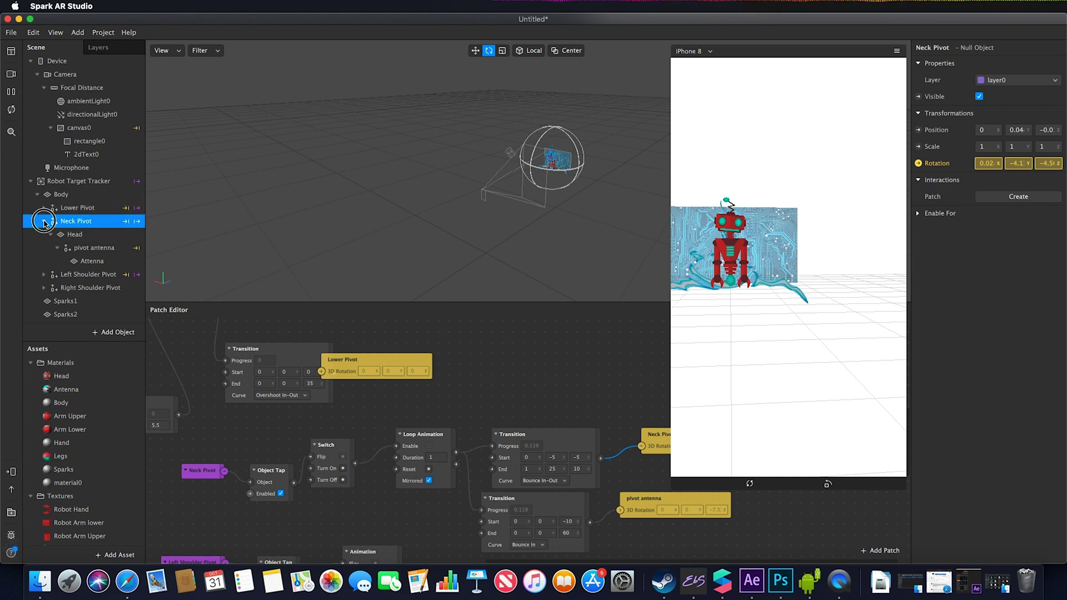
{"action": "left_click", "coordinate": [73, 212]}
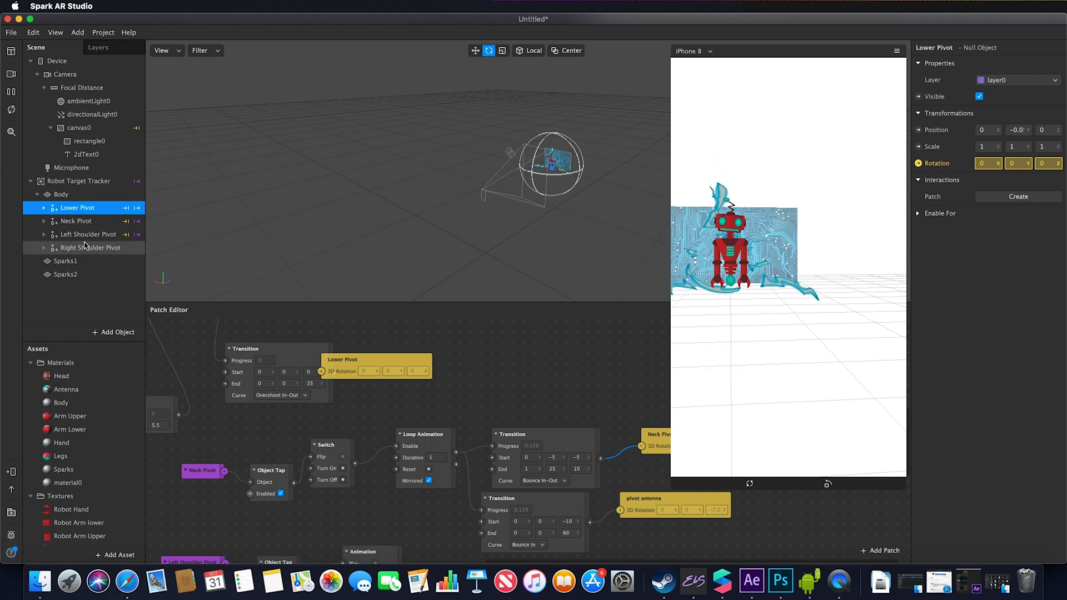
{"action": "left_click", "coordinate": [45, 234]}
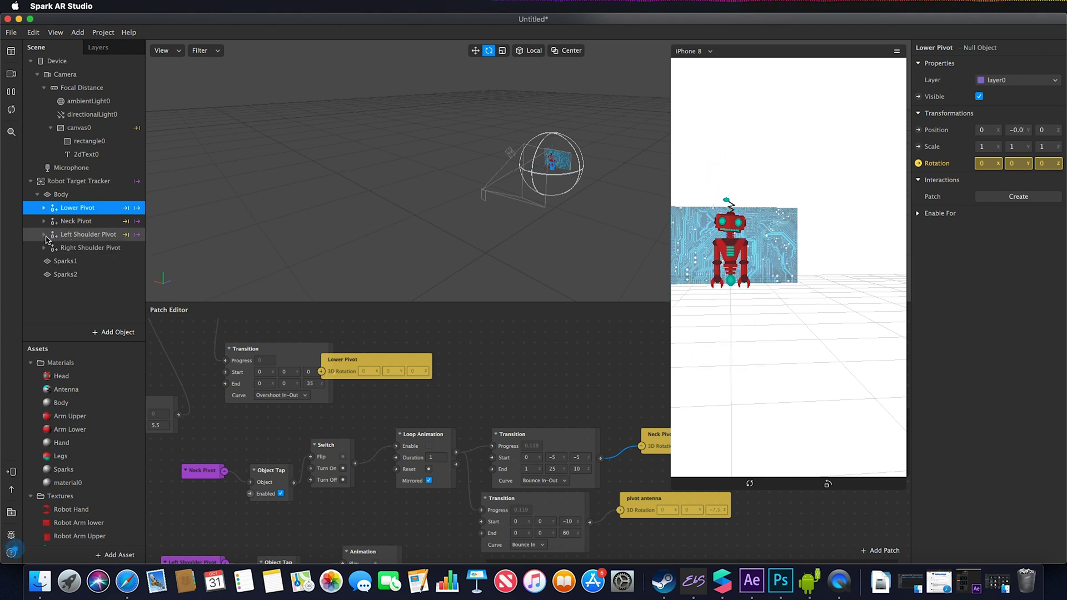
Tap the robot to test Left Shoulder Pivot's arm swing, shrink the Simulator, and move the Lower Pivot patch up-right
{"action": "left_click", "coordinate": [75, 235]}
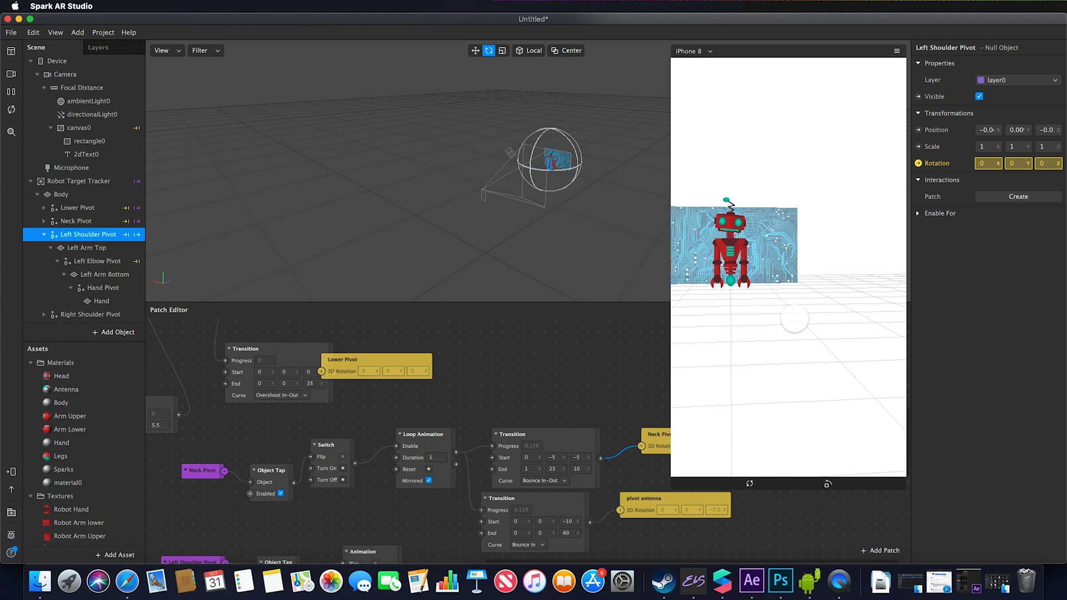
{"action": "left_click", "coordinate": [716, 250]}
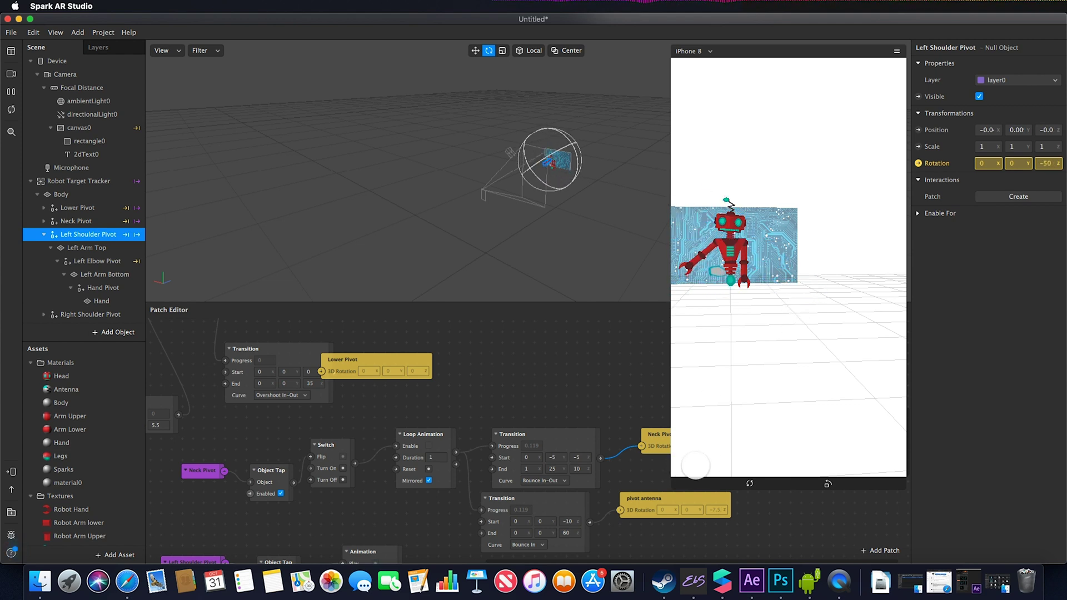
{"action": "left_click_drag", "start_coordinate": [672, 479], "coordinate": [722, 389]}
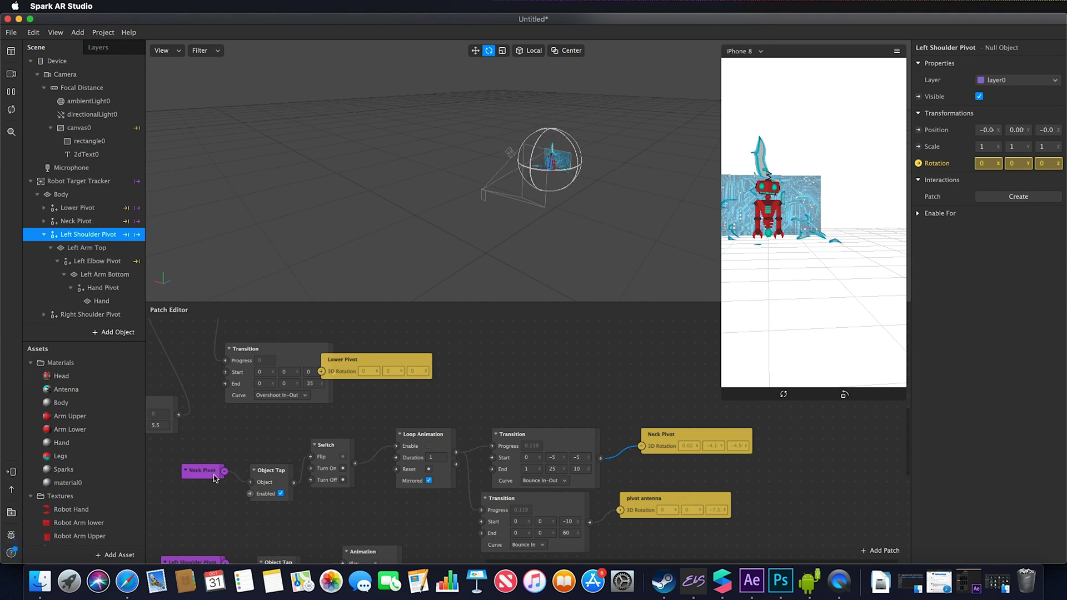
{"action": "left_click_drag", "start_coordinate": [368, 360], "coordinate": [538, 348]}
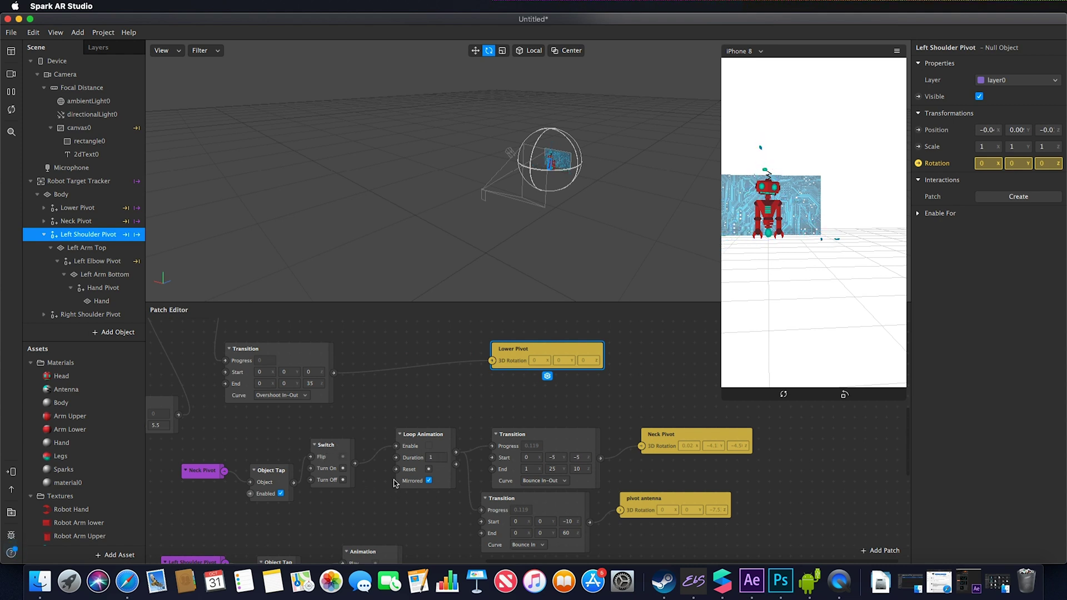
{"action": "scroll", "coordinate": [394, 478], "scroll_direction": "down", "scroll_amount": 8}
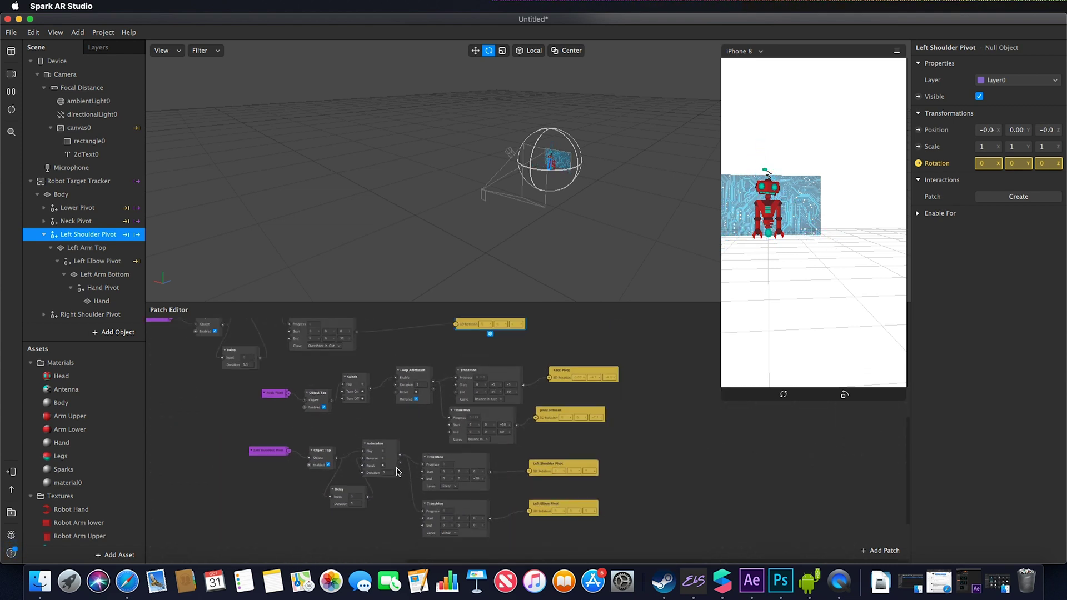
Pan the patch graph, nudge the Delay and Animation patches, then marquee-select and deselect the top row
{"action": "scroll", "coordinate": [352, 434], "scroll_direction": "left", "scroll_amount": 5}
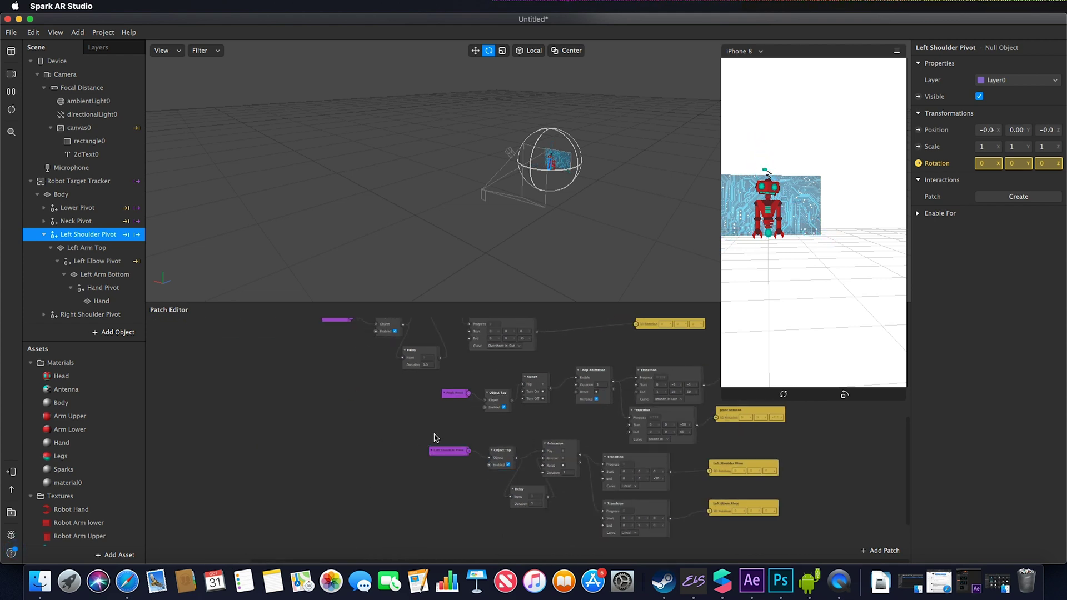
{"action": "scroll", "coordinate": [436, 438], "scroll_direction": "up", "scroll_amount": 3}
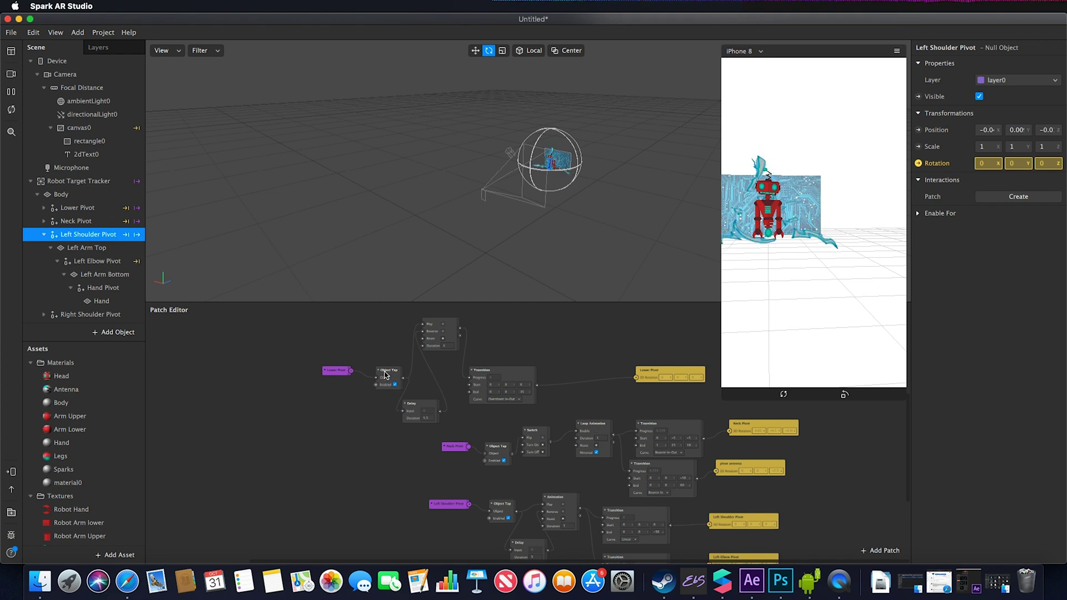
{"action": "scroll", "coordinate": [400, 374], "scroll_direction": "up", "scroll_amount": 4}
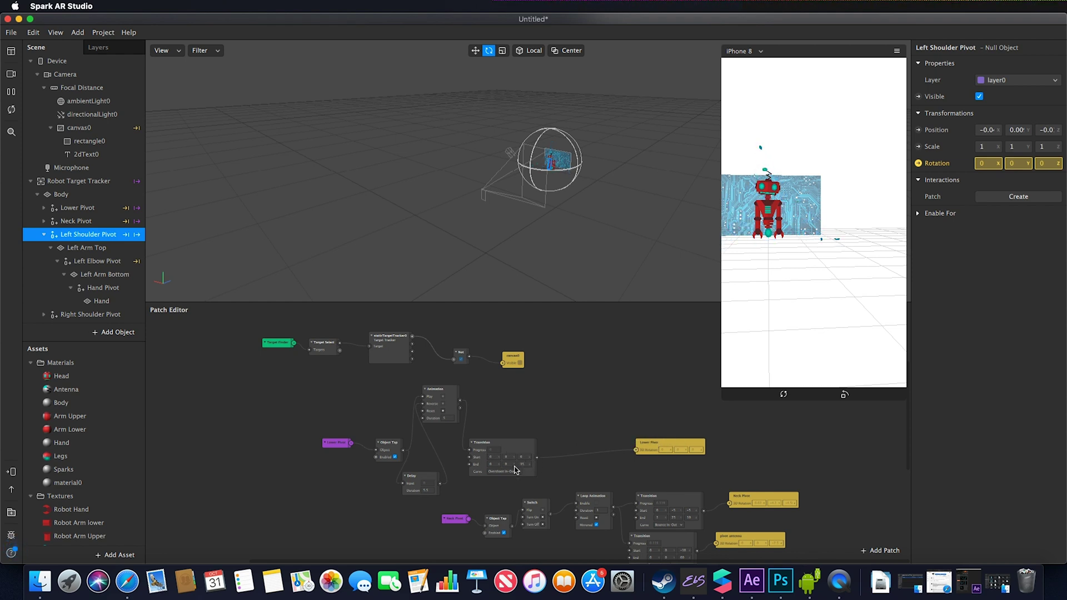
{"action": "left_click_drag", "start_coordinate": [420, 478], "coordinate": [428, 470]}
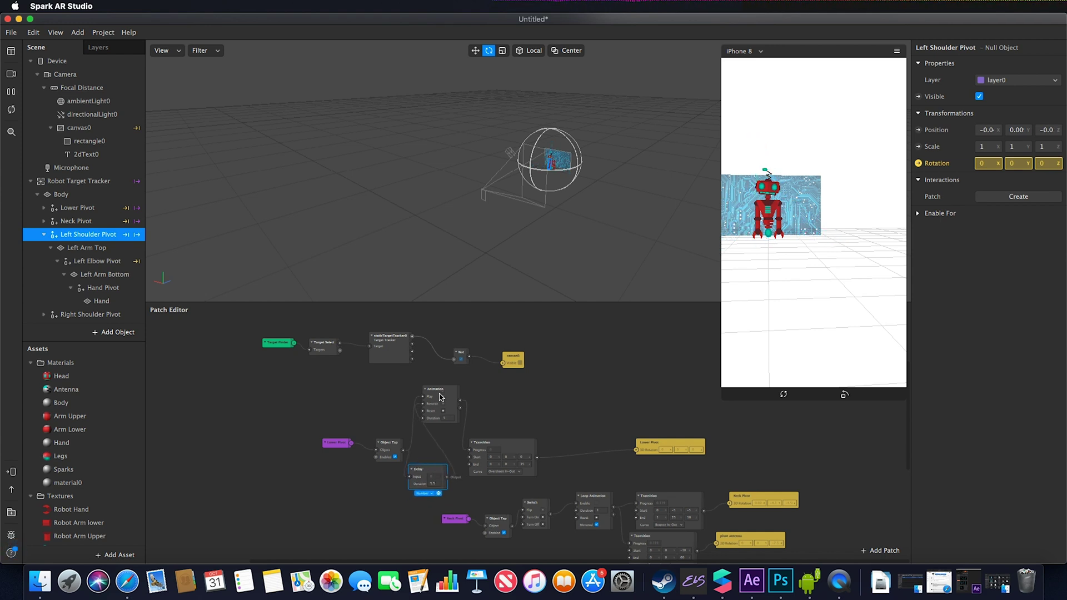
{"action": "left_click_drag", "start_coordinate": [440, 396], "coordinate": [452, 397]}
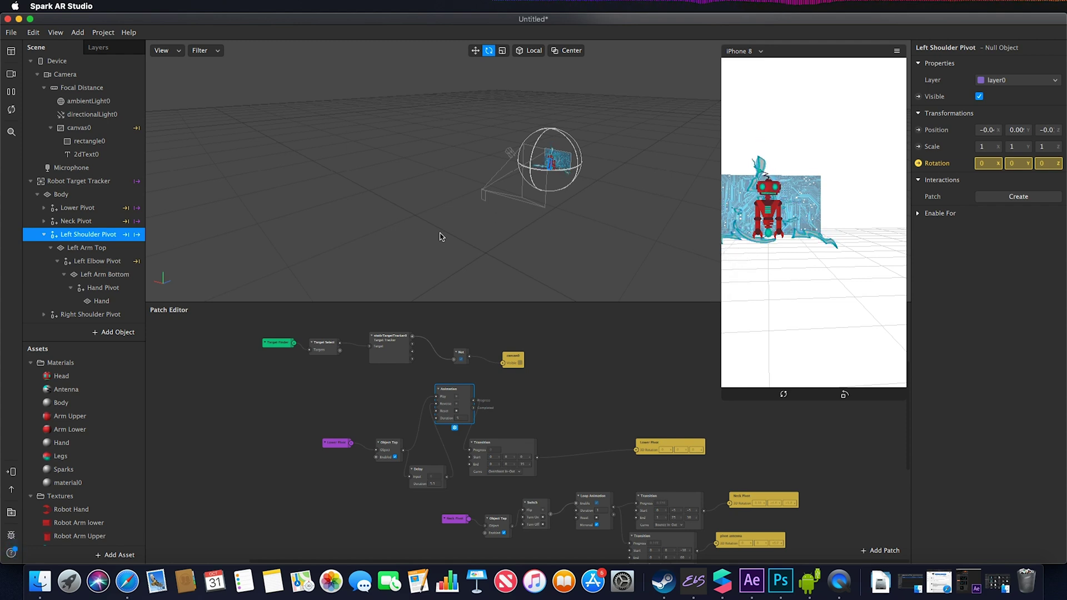
{"action": "left_click_drag", "start_coordinate": [231, 327], "coordinate": [581, 378]}
{"action": "left_click", "coordinate": [582, 378]}
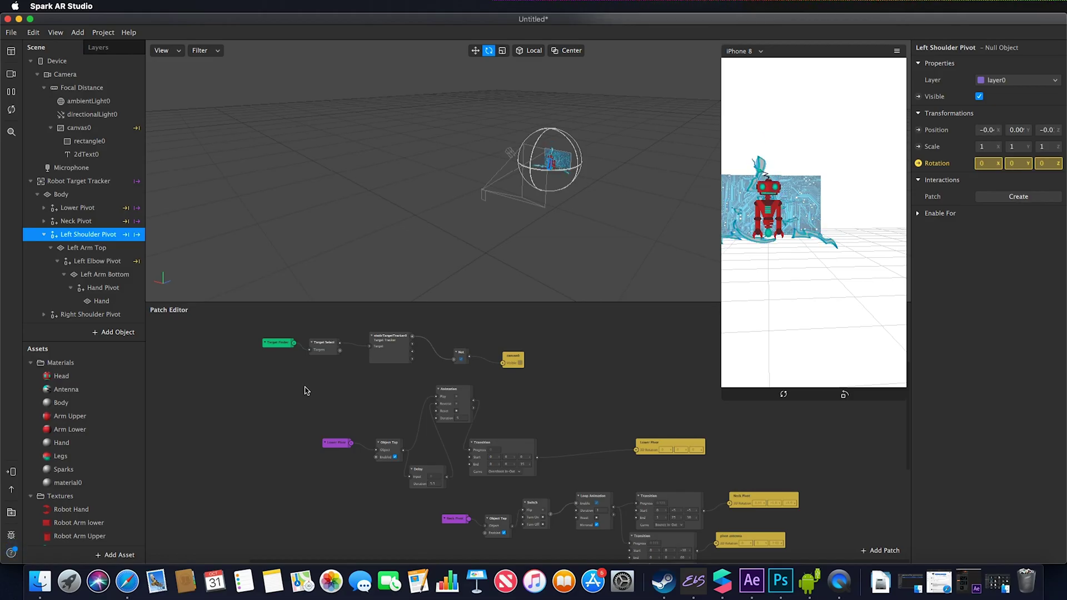
Select the Camera, orbit the preview with Simulate Orbit, and delete the Not patch feeding canvas0
{"action": "left_click", "coordinate": [608, 236]}
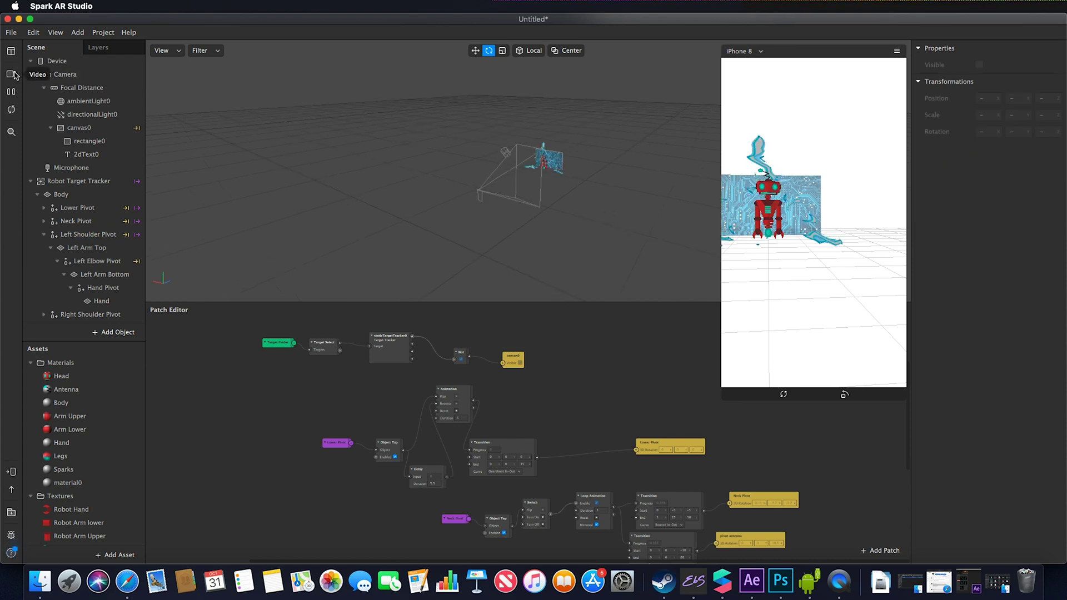
{"action": "left_click", "coordinate": [482, 193]}
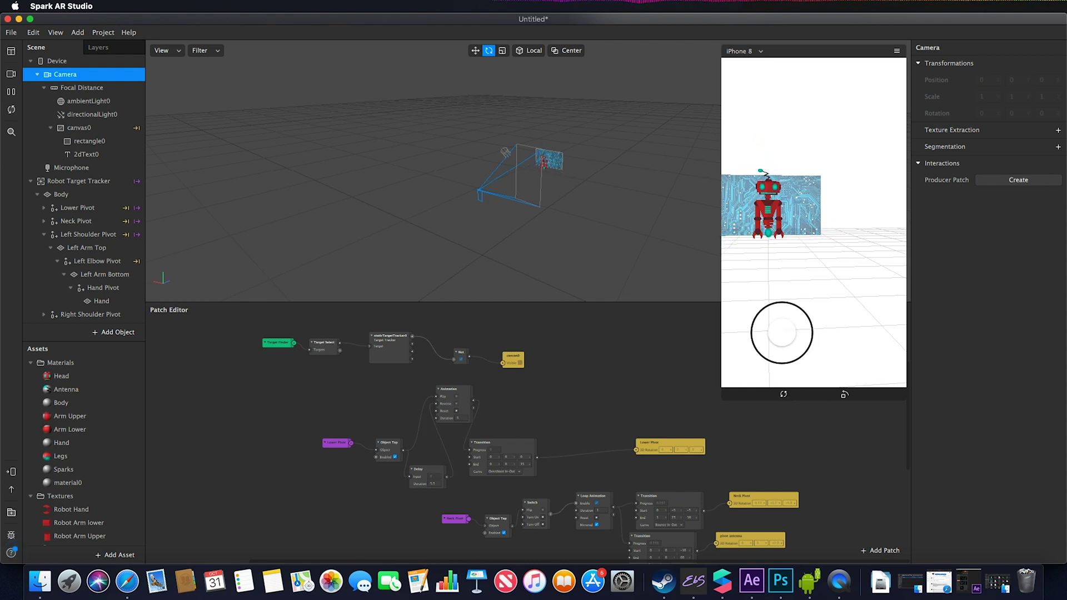
{"action": "left_click", "coordinate": [897, 51]}
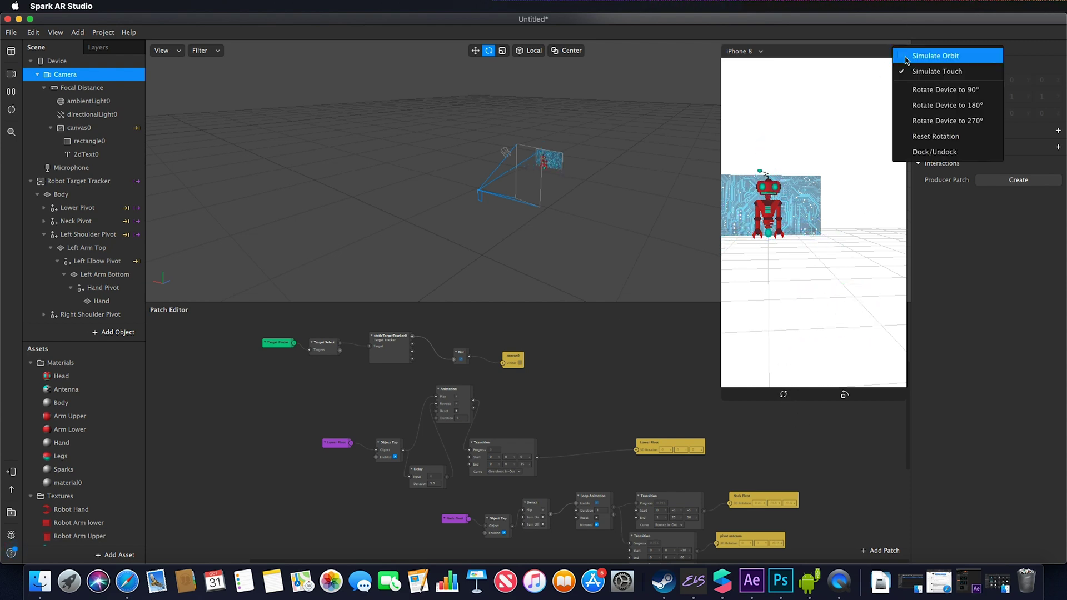
{"action": "left_click", "coordinate": [936, 55]}
{"action": "left_click_drag", "start_coordinate": [841, 148], "coordinate": [805, 198]}
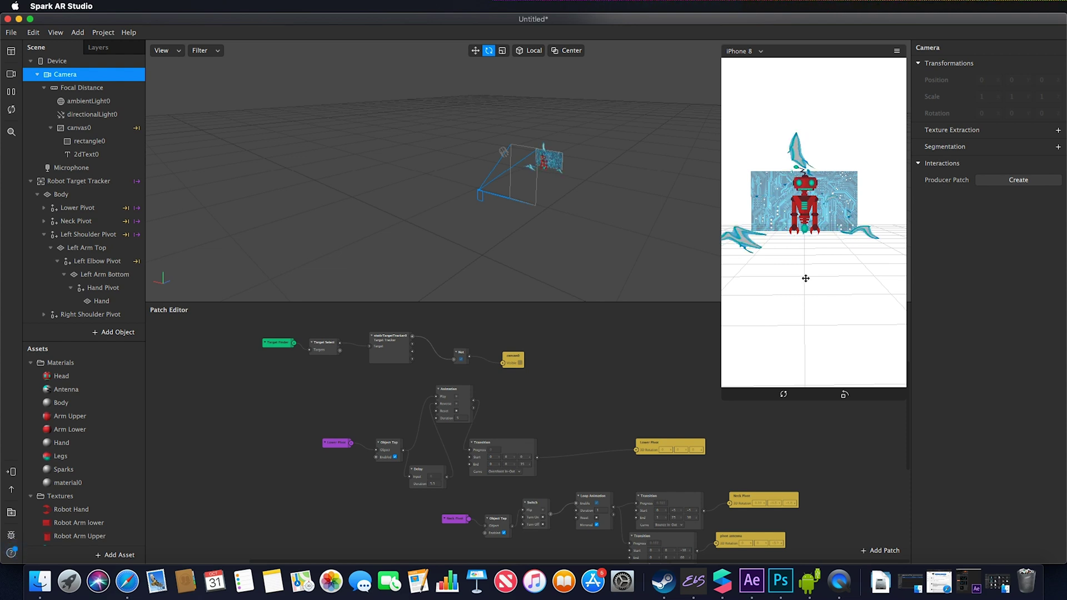
{"action": "left_click", "coordinate": [459, 356]}
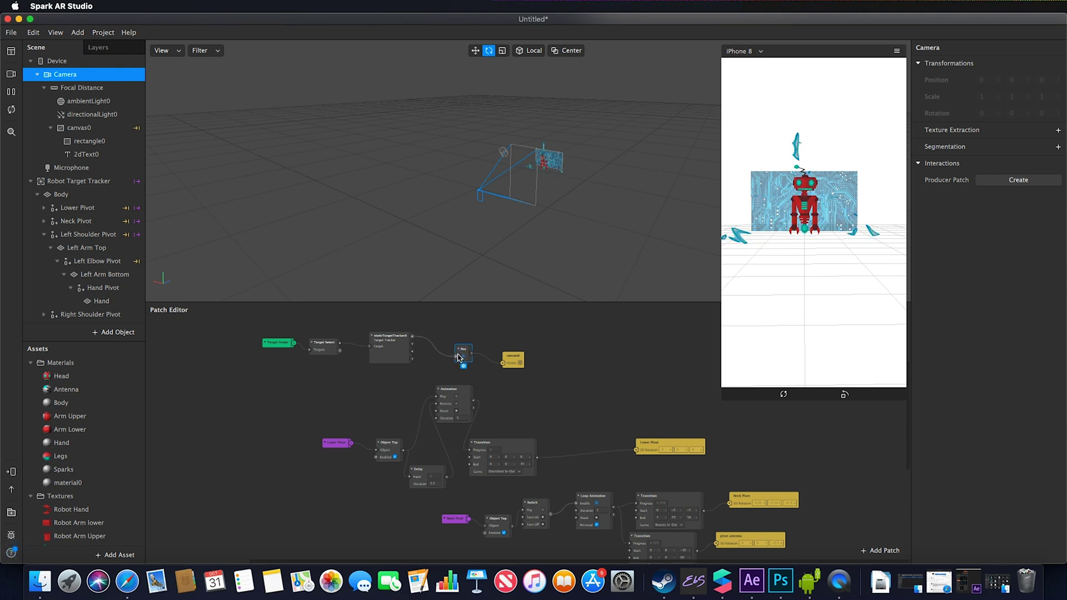
{"action": "key", "text": "Delete"}
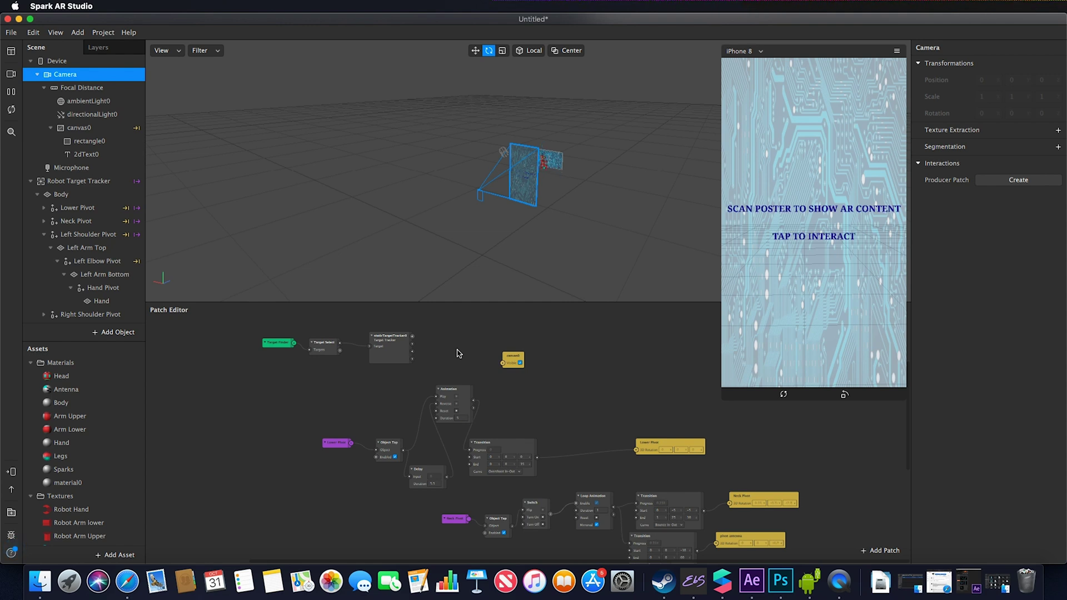
Check canvas0's rectangle0 and 2dText0 reading 'TAP TO INTERACT', then select the target tracker patch
{"action": "left_click", "coordinate": [72, 128]}
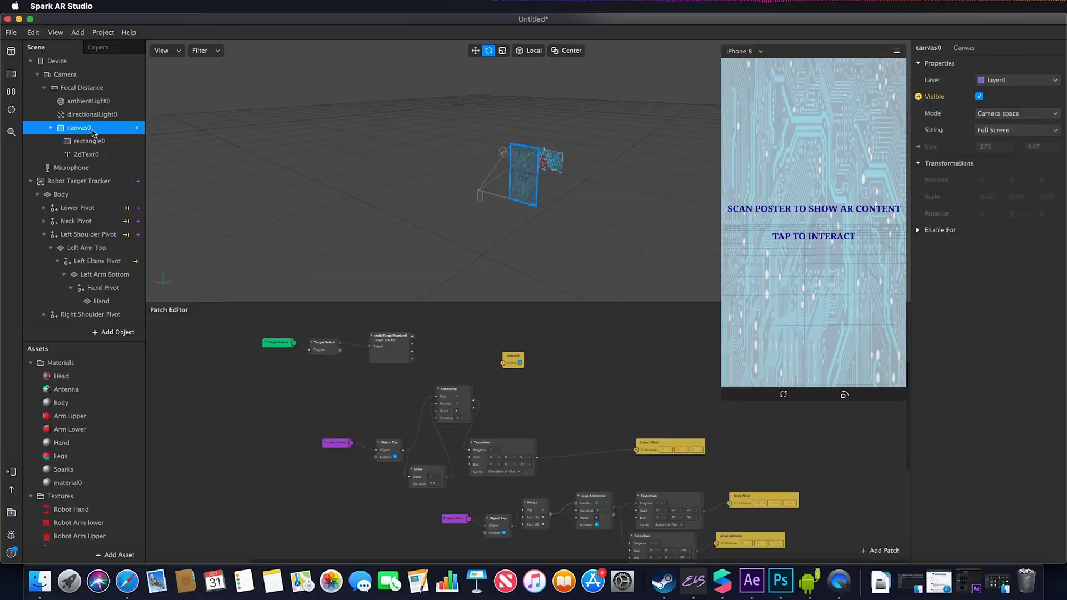
{"action": "left_click", "coordinate": [84, 144]}
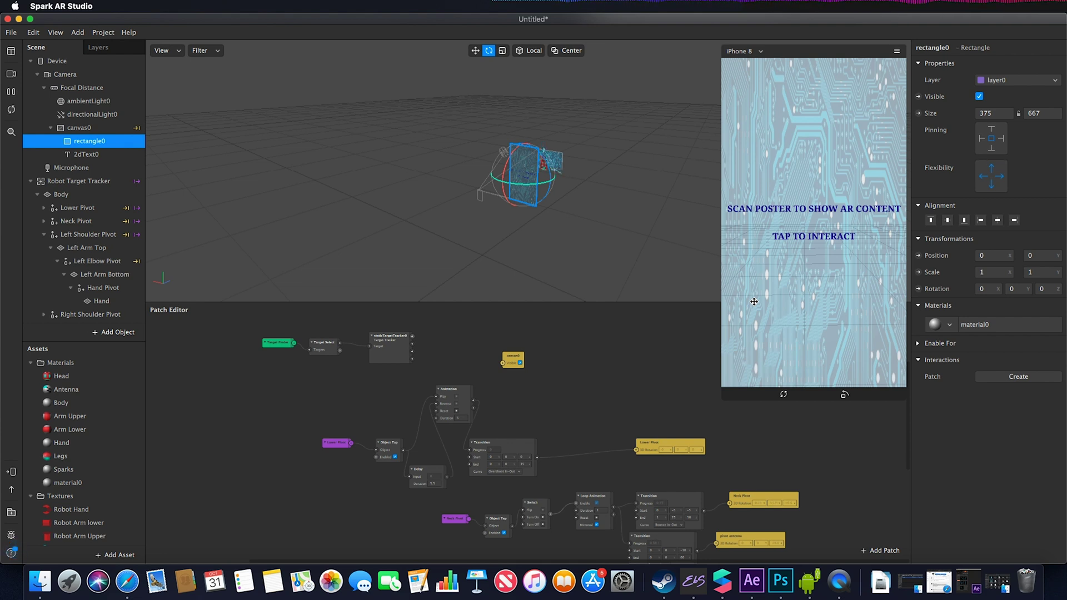
{"action": "left_click", "coordinate": [95, 156]}
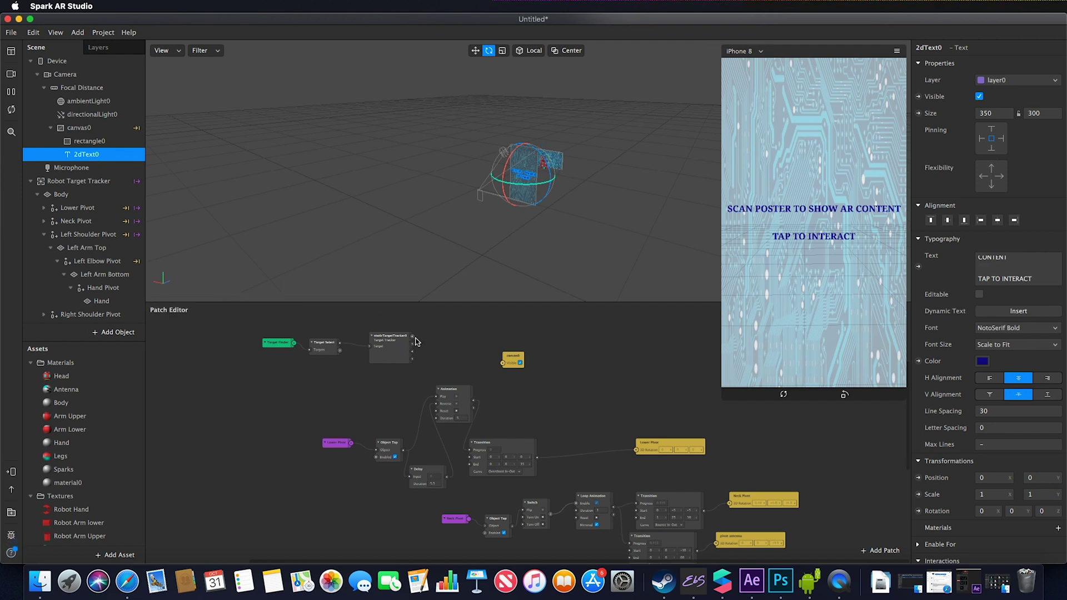
{"action": "left_click", "coordinate": [385, 340]}
{"action": "scroll", "coordinate": [345, 344], "scroll_direction": "up", "scroll_amount": 3}
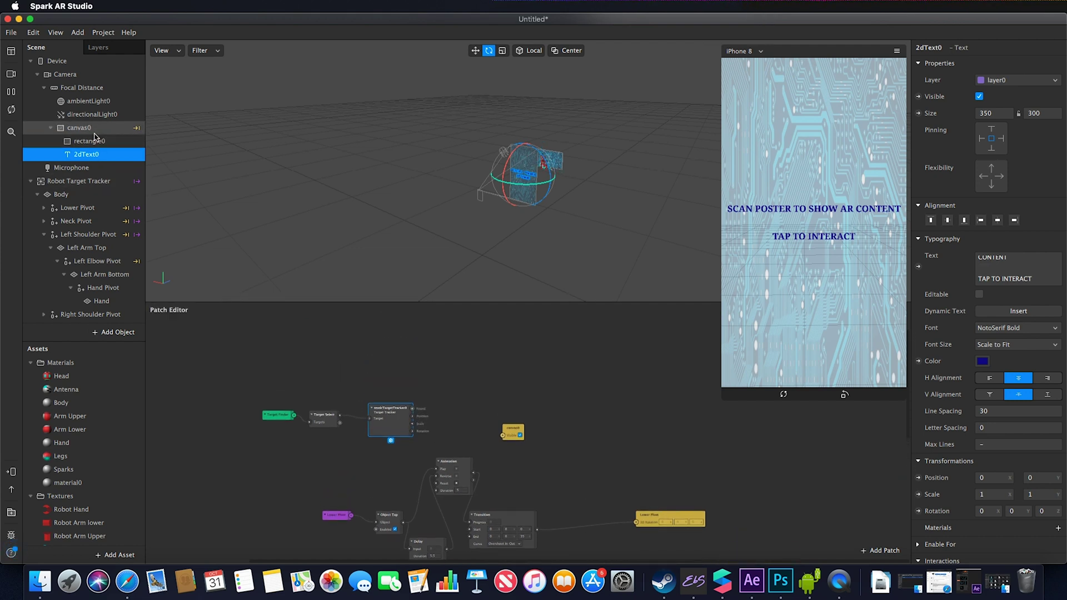
Frame Target Select, staticTargetTracker0 and canvas0 patches together, nudging staticTargetTracker0 slightly left
{"action": "left_click", "coordinate": [86, 182]}
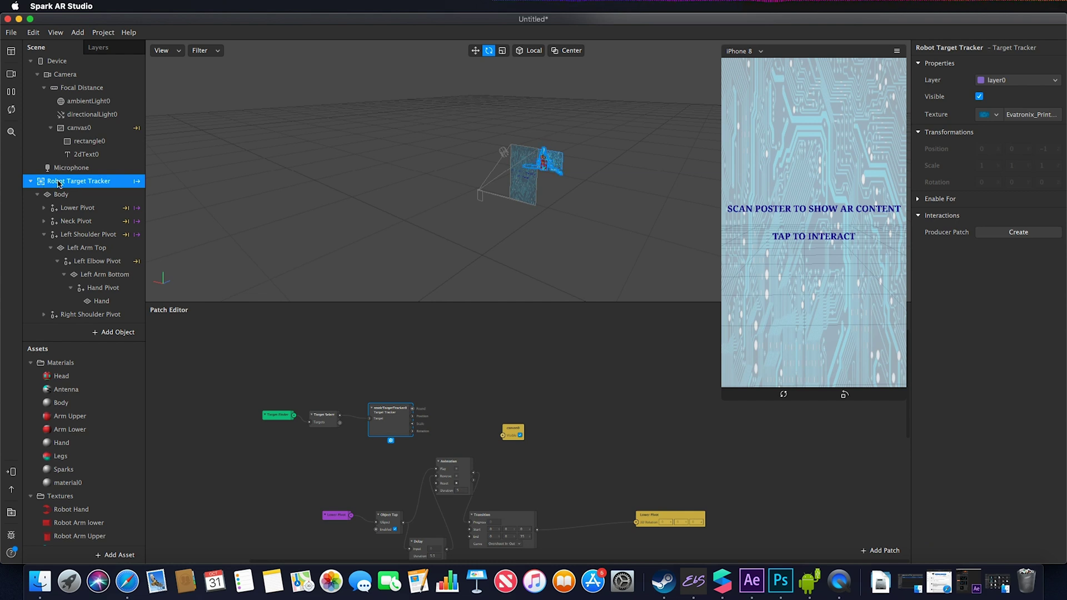
{"action": "scroll", "coordinate": [509, 459], "scroll_direction": "left", "scroll_amount": 5}
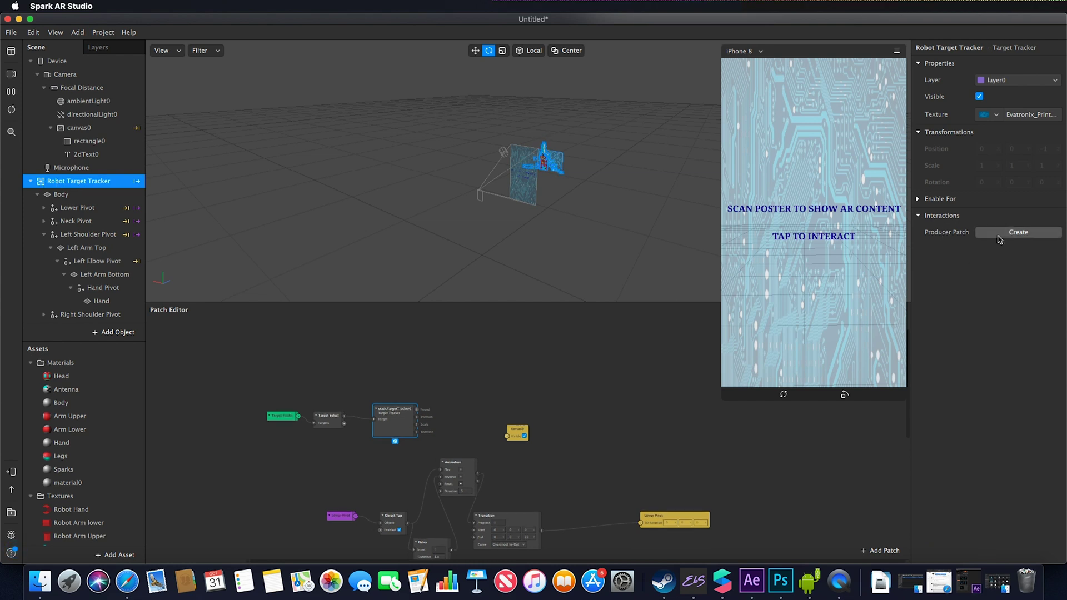
{"action": "scroll", "coordinate": [509, 459], "scroll_direction": "down", "scroll_amount": 3}
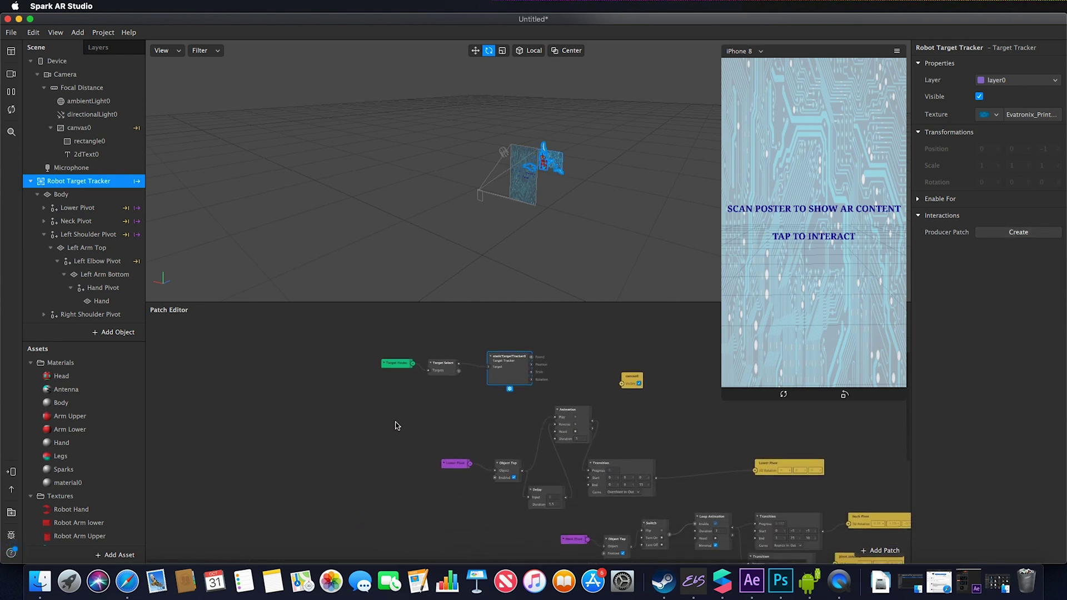
{"action": "scroll", "coordinate": [410, 388], "scroll_direction": "up", "scroll_amount": 2}
{"action": "scroll", "coordinate": [411, 388], "scroll_direction": "down", "scroll_amount": 3}
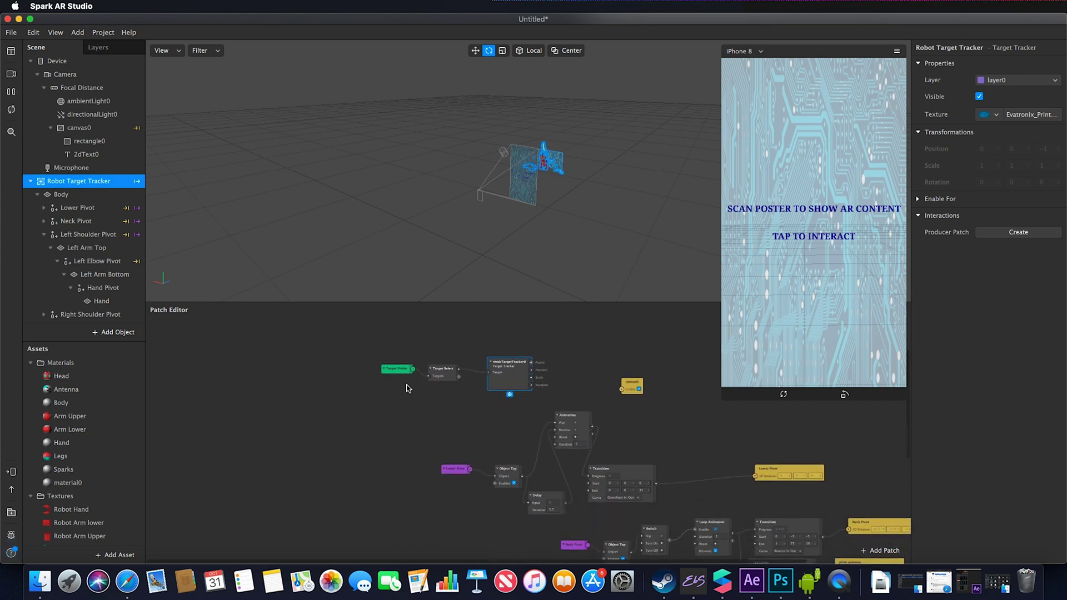
{"action": "scroll", "coordinate": [412, 389], "scroll_direction": "up", "scroll_amount": 3, "text": "ctrl"}
{"action": "scroll", "coordinate": [455, 363], "scroll_direction": "up", "scroll_amount": 3, "text": "ctrl"}
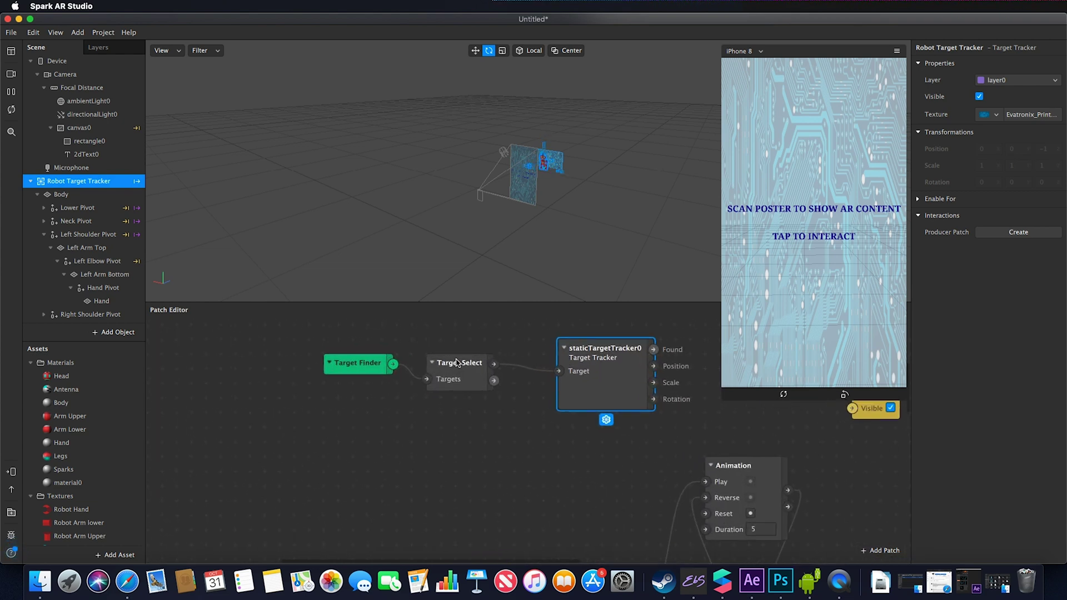
{"action": "left_click", "coordinate": [457, 364]}
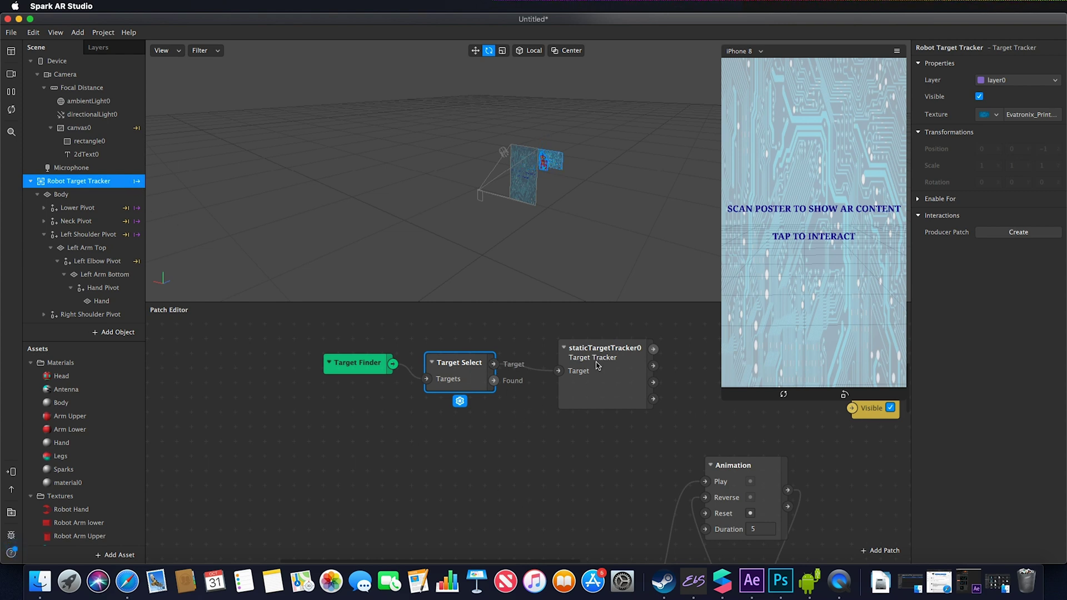
{"action": "left_click_drag", "start_coordinate": [598, 365], "coordinate": [581, 365]}
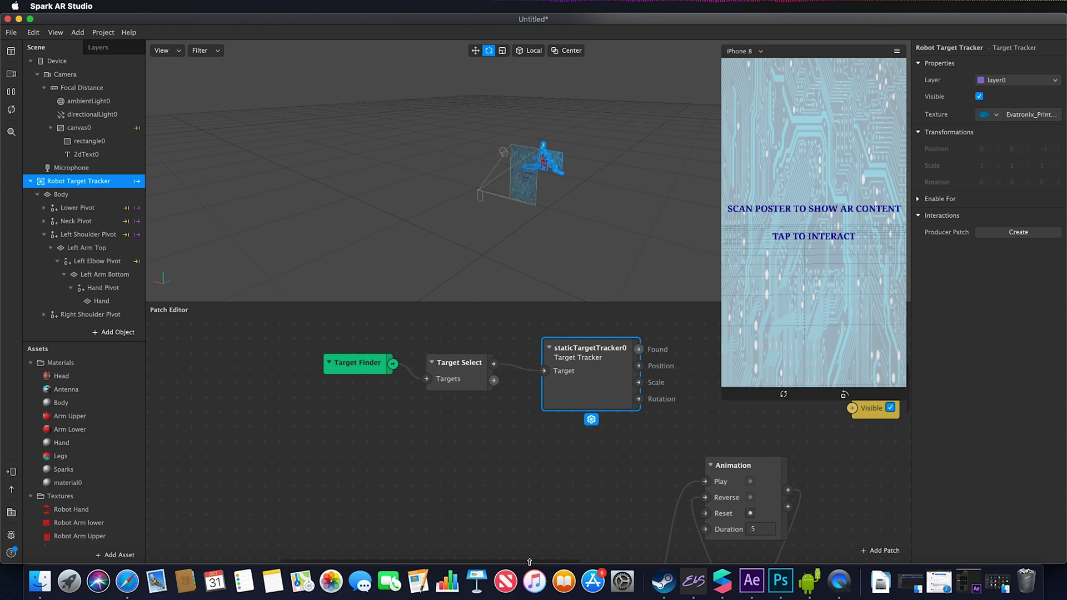
{"action": "left_click_drag", "start_coordinate": [529, 562], "coordinate": [619, 562]}
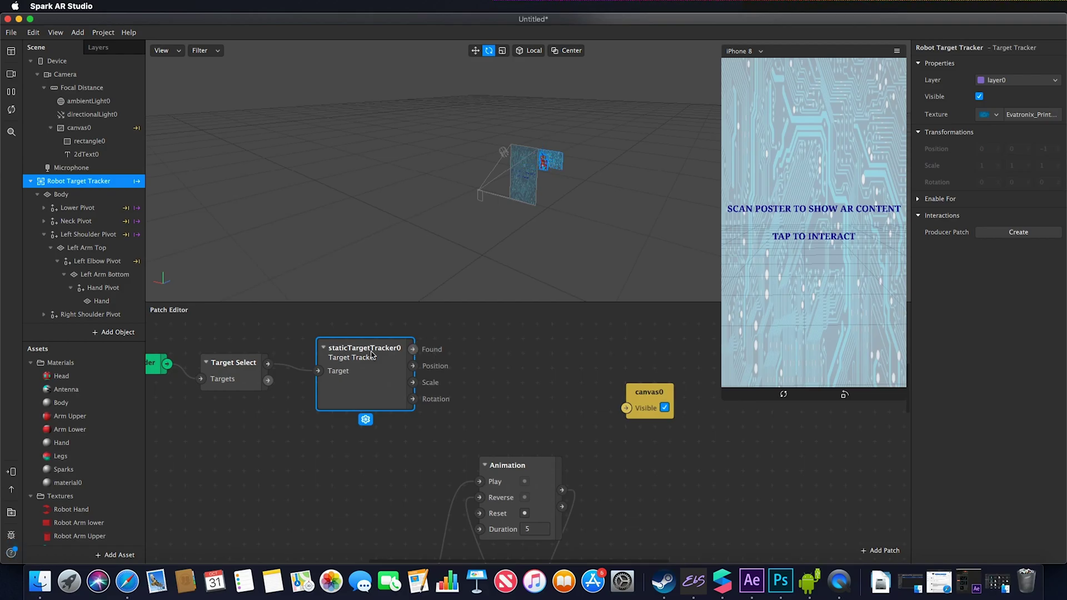
Add a Not patch and connect its output to canvas0's visibility input
{"action": "double_click", "coordinate": [508, 371]}
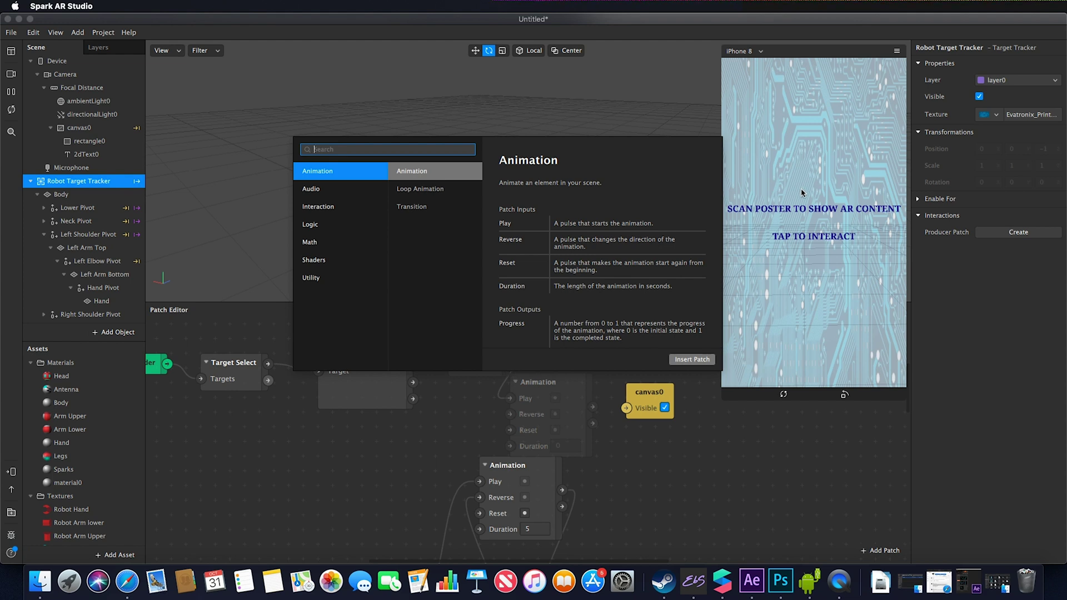
{"action": "type", "text": "not"}
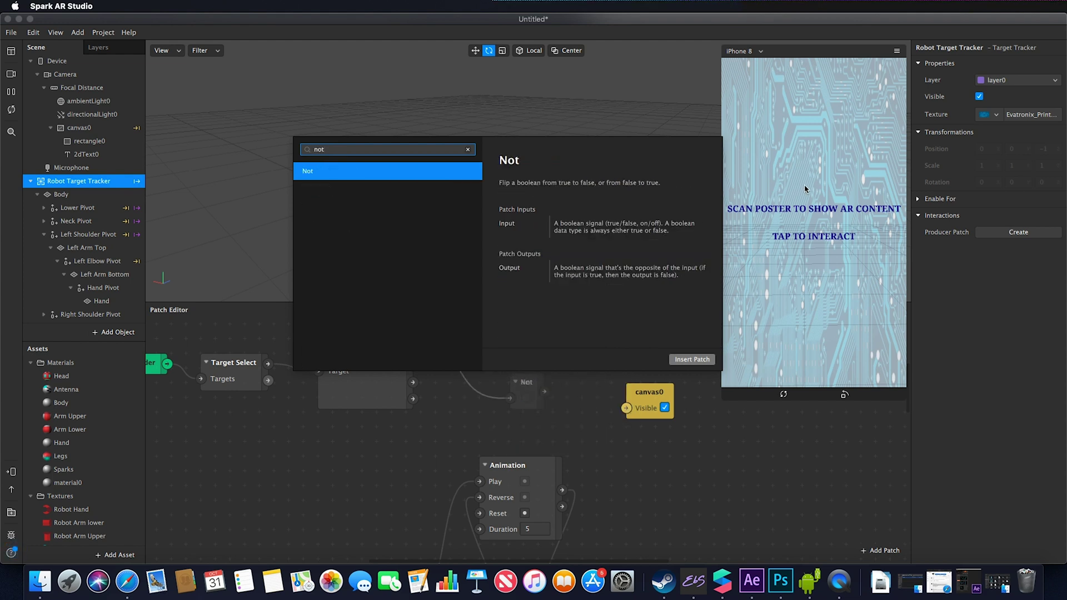
{"action": "left_click", "coordinate": [693, 360]}
{"action": "left_click_drag", "start_coordinate": [545, 391], "coordinate": [626, 409]}
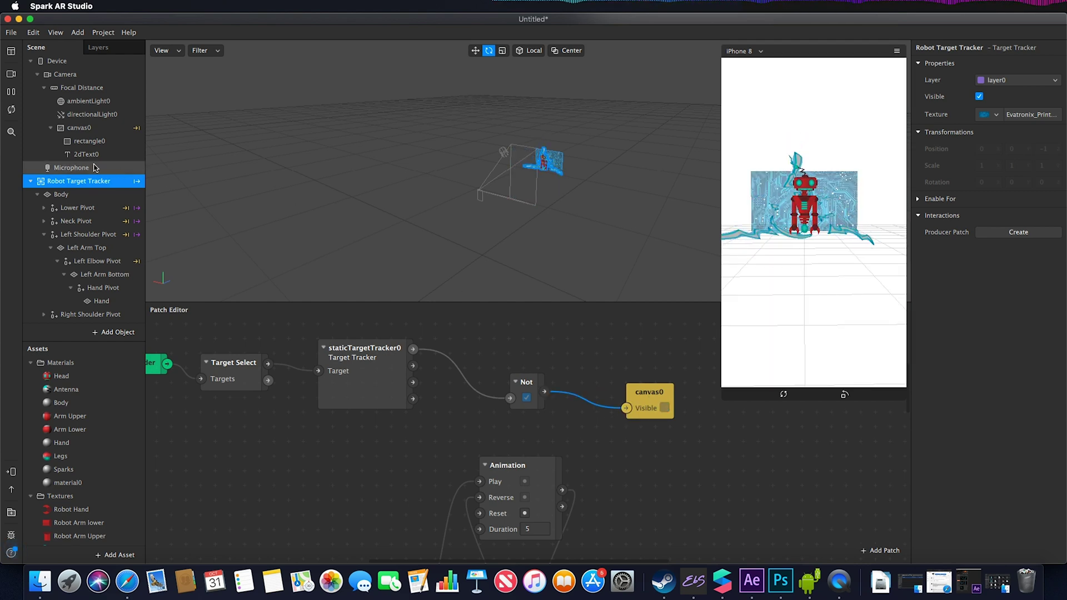
Select canvas0 and locate its visibility patch in the graph
{"action": "left_click", "coordinate": [79, 128]}
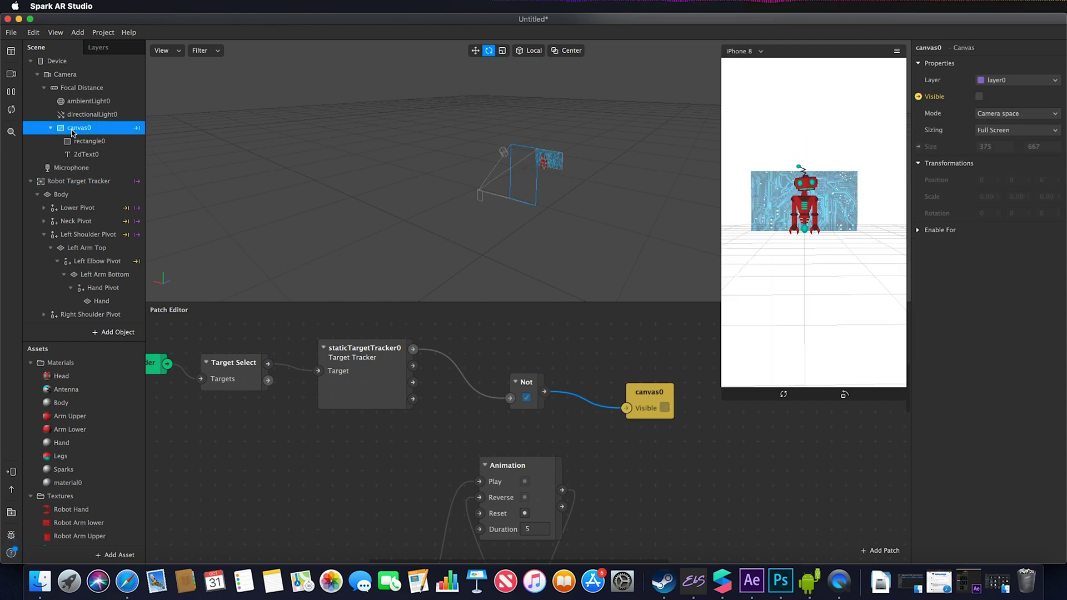
{"action": "left_click", "coordinate": [918, 96]}
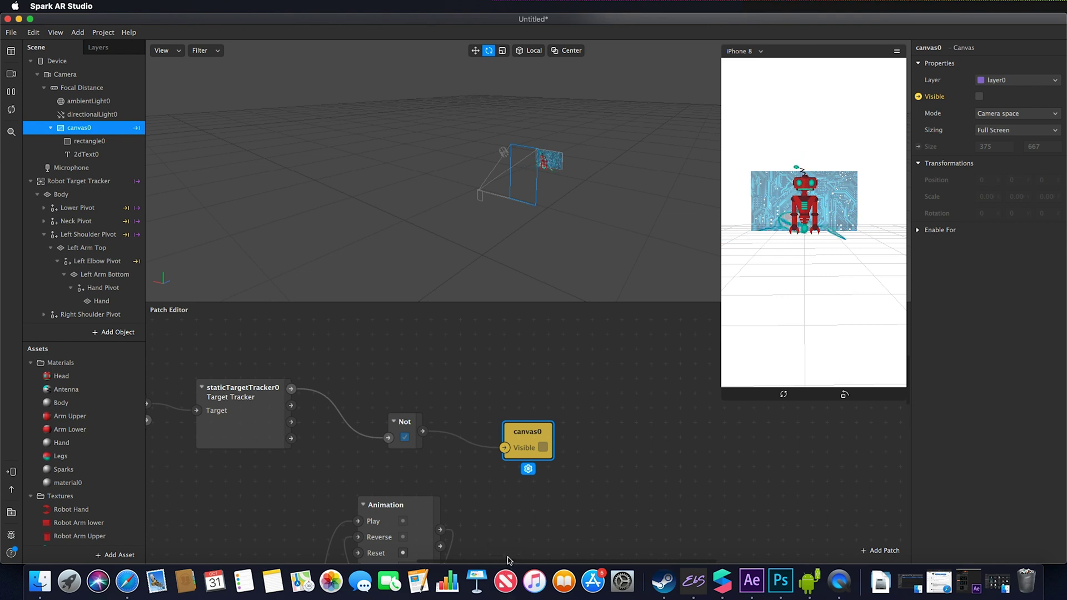
{"action": "scroll", "coordinate": [478, 559], "scroll_direction": "left", "scroll_amount": 5}
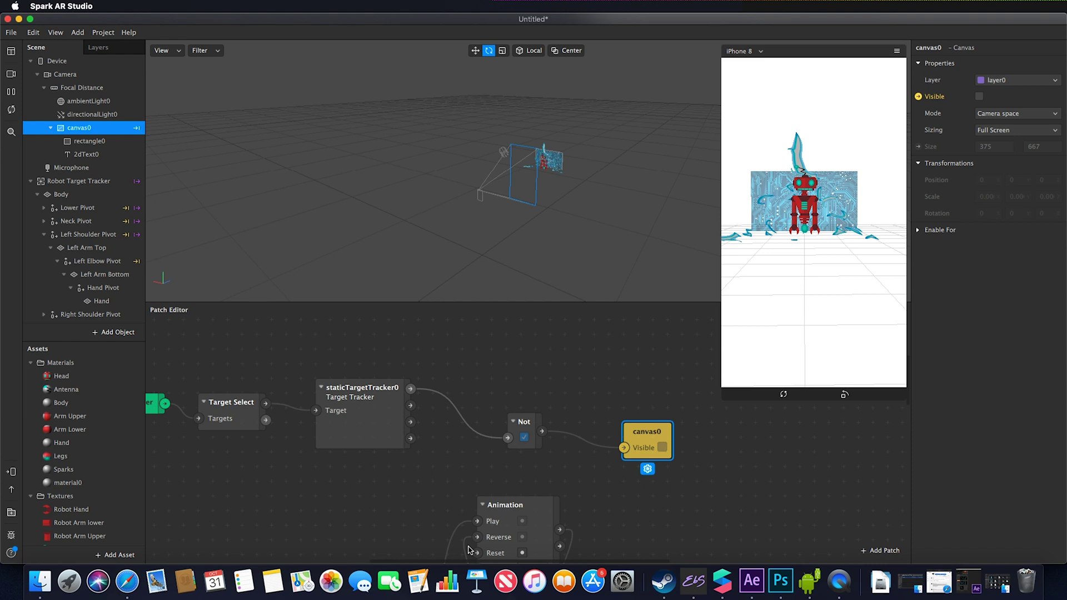
Box-select the Not and canvas0 patches and drag them up-left together, keeping connections
{"action": "left_click", "coordinate": [383, 394]}
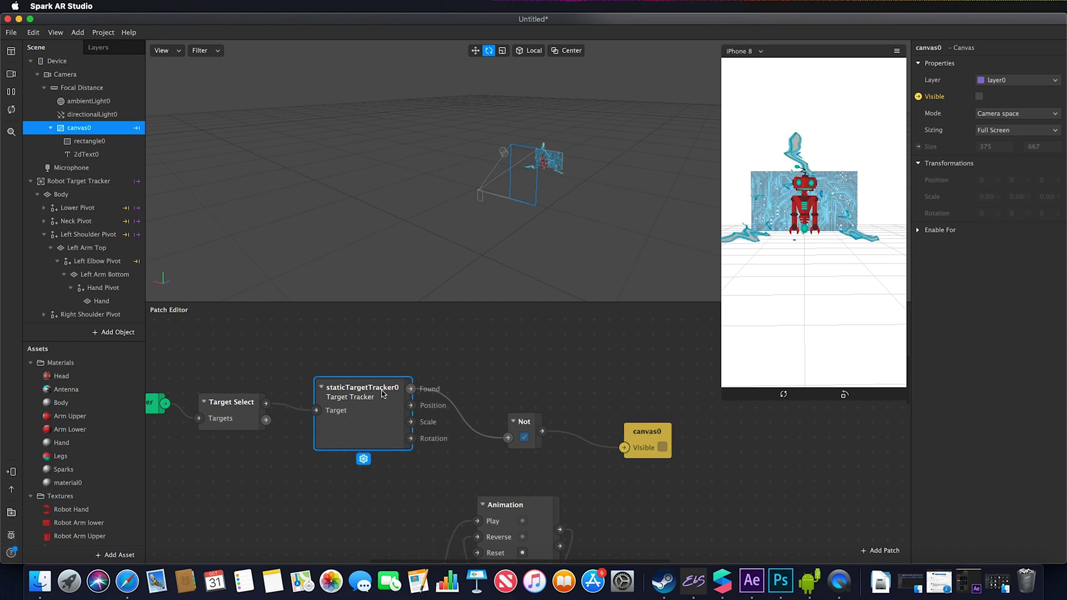
{"action": "left_click_drag", "start_coordinate": [476, 562], "coordinate": [438, 562]}
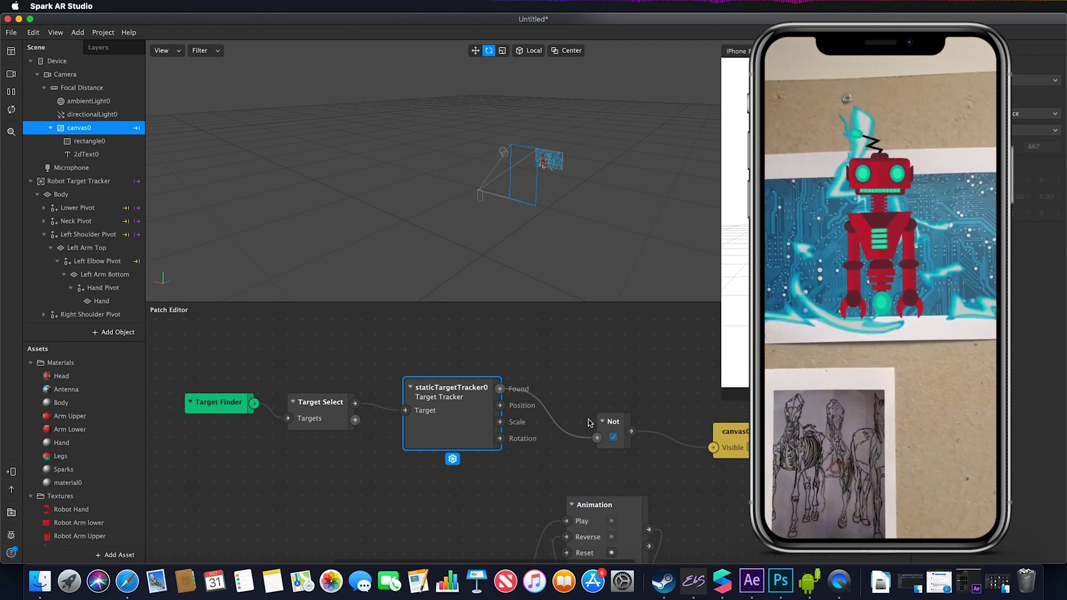
{"action": "left_click_drag", "start_coordinate": [605, 395], "coordinate": [745, 475]}
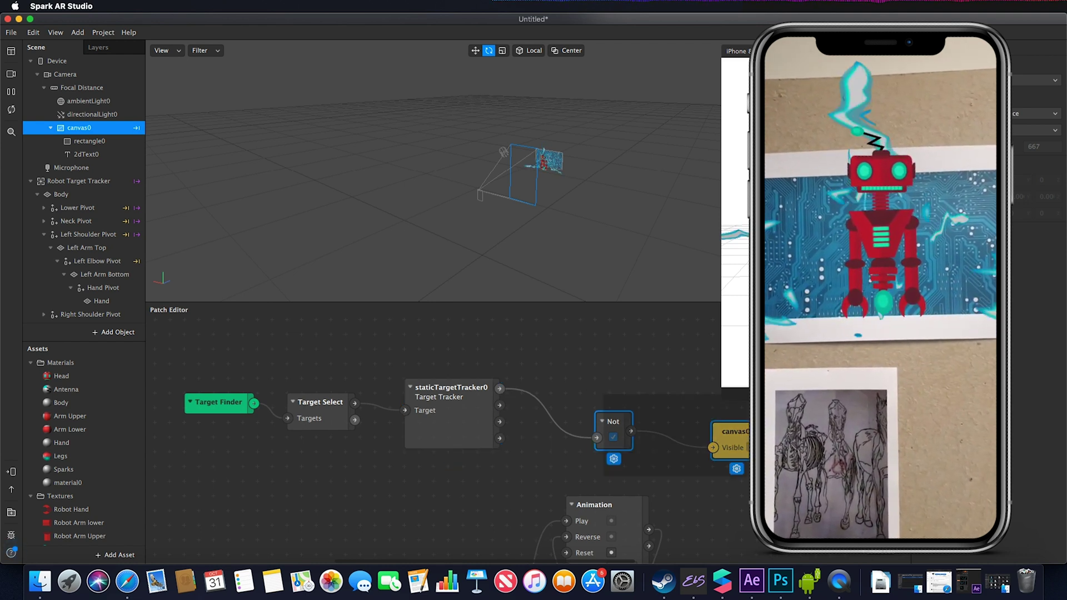
{"action": "left_click_drag", "start_coordinate": [728, 436], "coordinate": [711, 358]}
{"action": "left_click", "coordinate": [463, 400]}
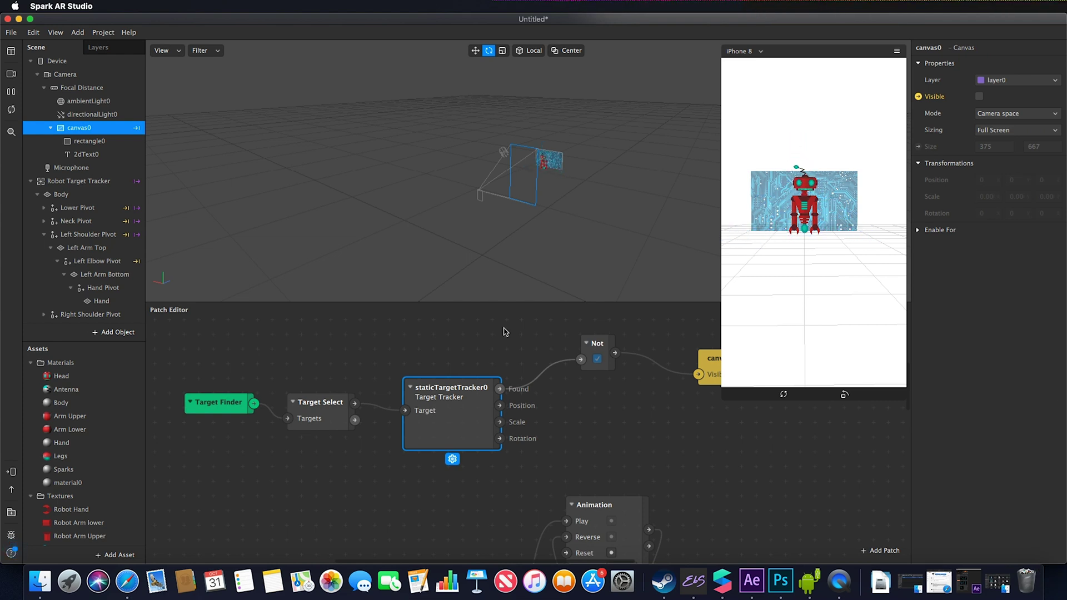
Create a Camera patch from the Camera object and place it below Target Finder
{"action": "left_click", "coordinate": [82, 73]}
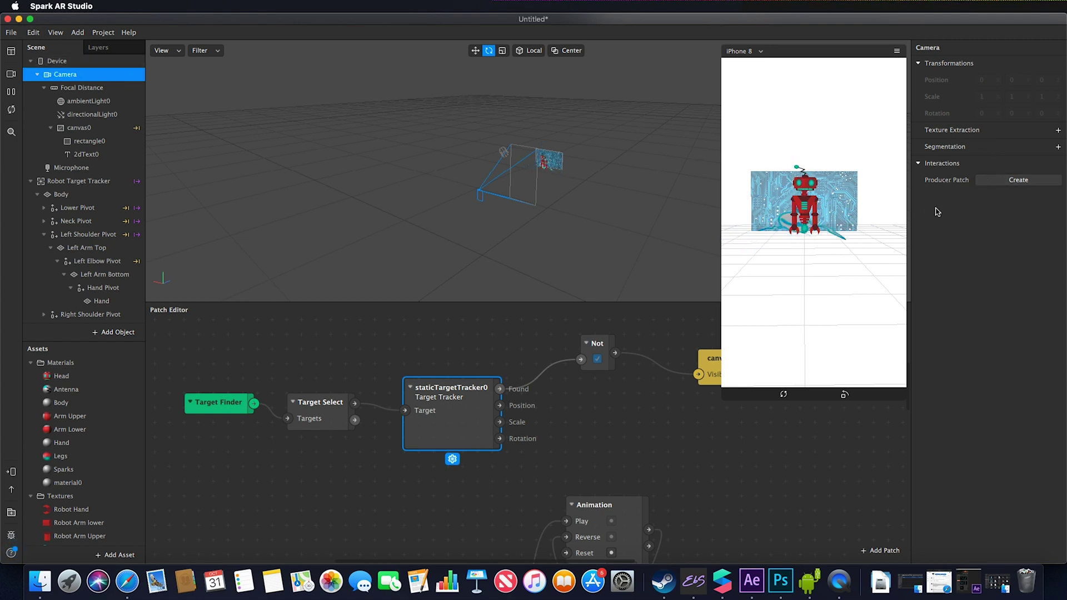
{"action": "left_click", "coordinate": [1019, 180]}
{"action": "left_click", "coordinate": [552, 465]}
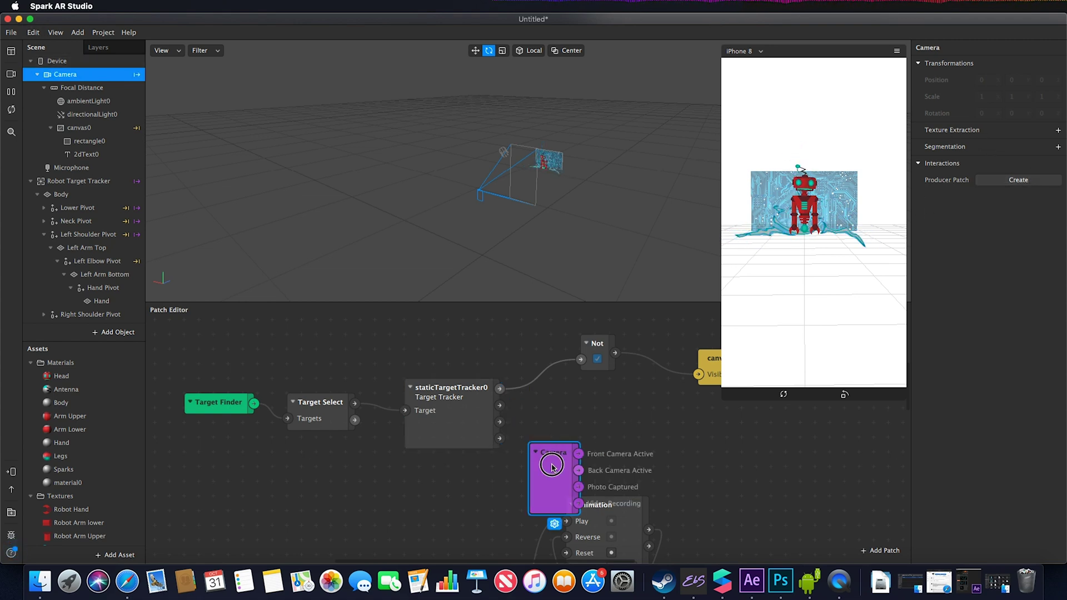
{"action": "left_click_drag", "start_coordinate": [552, 466], "coordinate": [222, 475]}
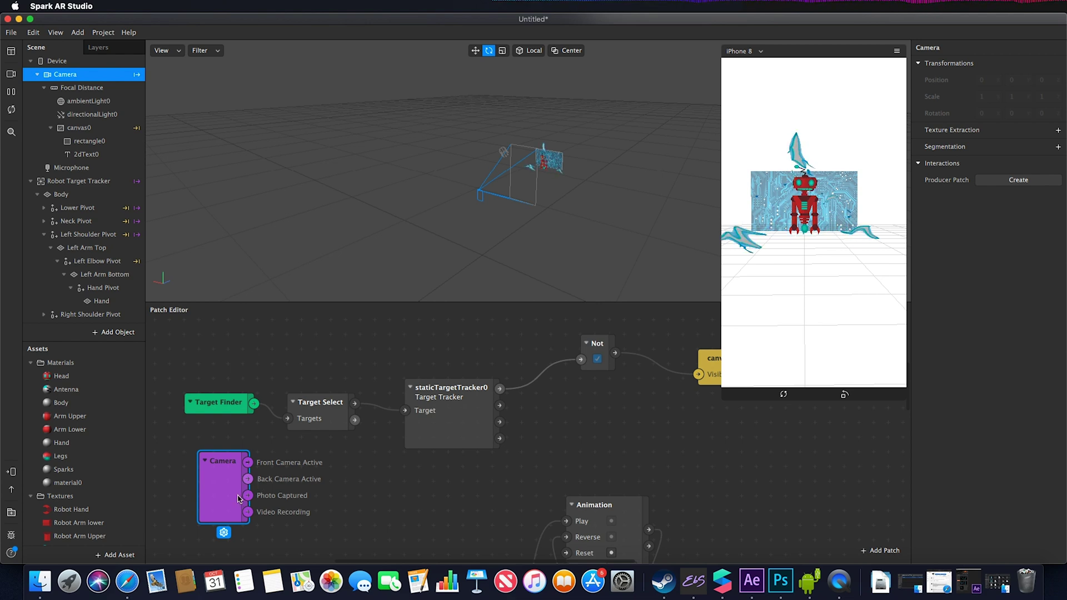
{"action": "left_click_drag", "start_coordinate": [227, 486], "coordinate": [212, 487]}
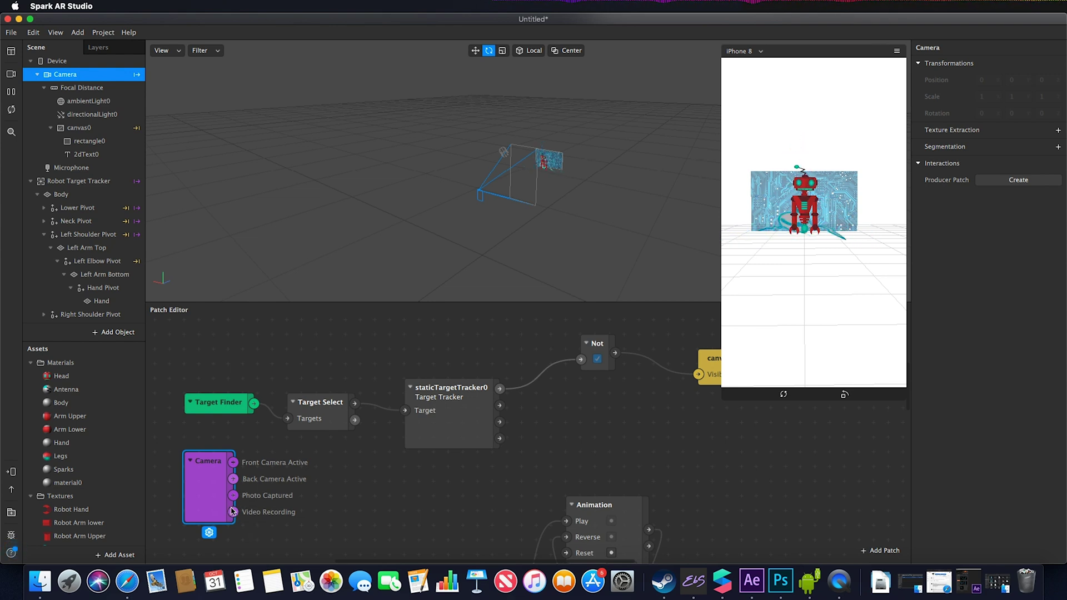
{"action": "left_click_drag", "start_coordinate": [233, 512], "coordinate": [341, 502]}
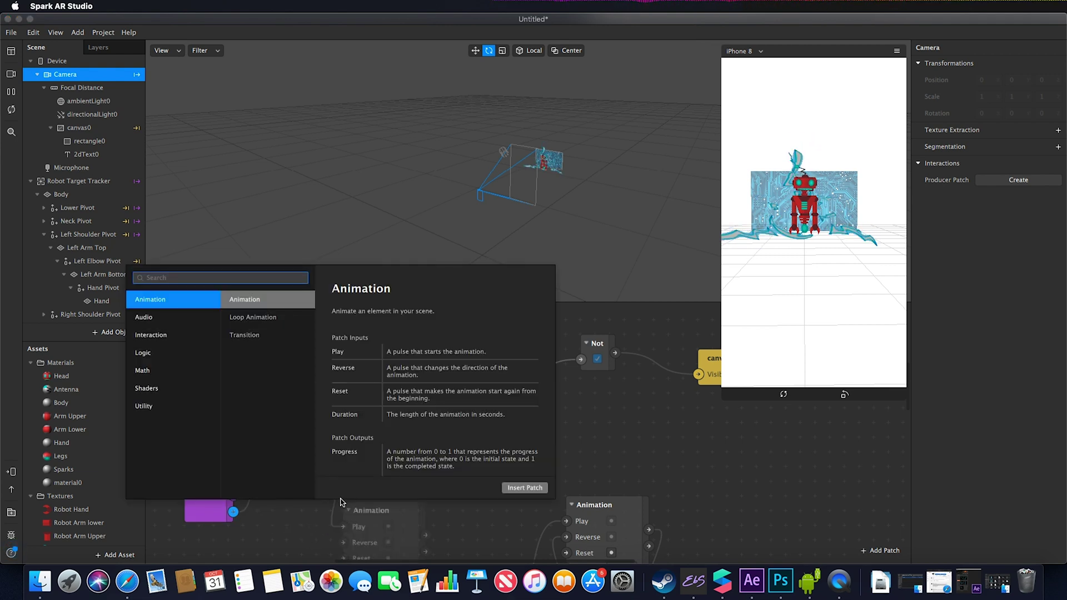
{"action": "left_click", "coordinate": [479, 518]}
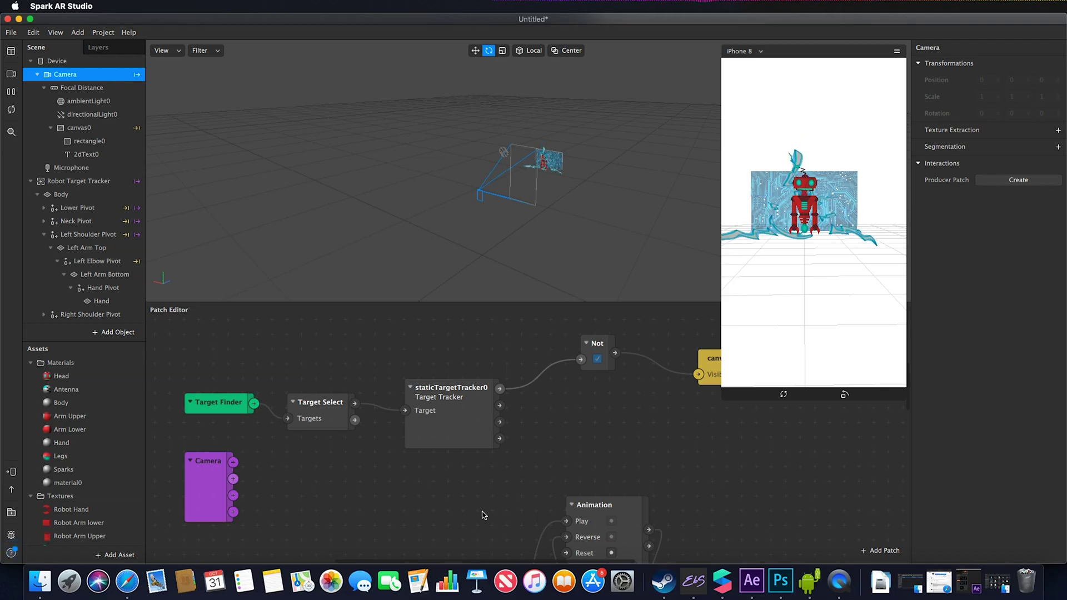
{"action": "left_click", "coordinate": [217, 499]}
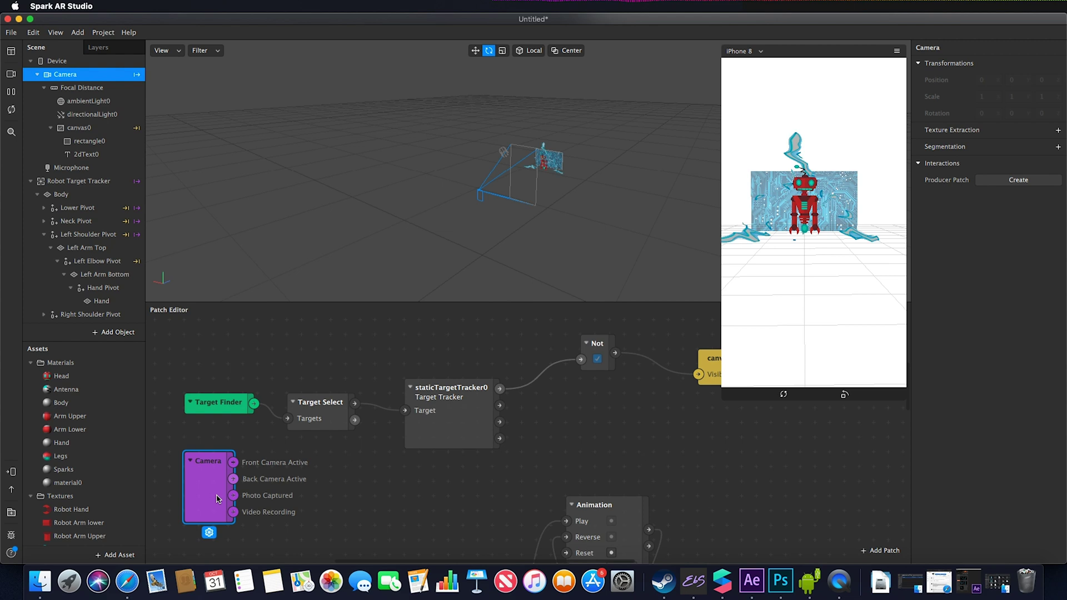